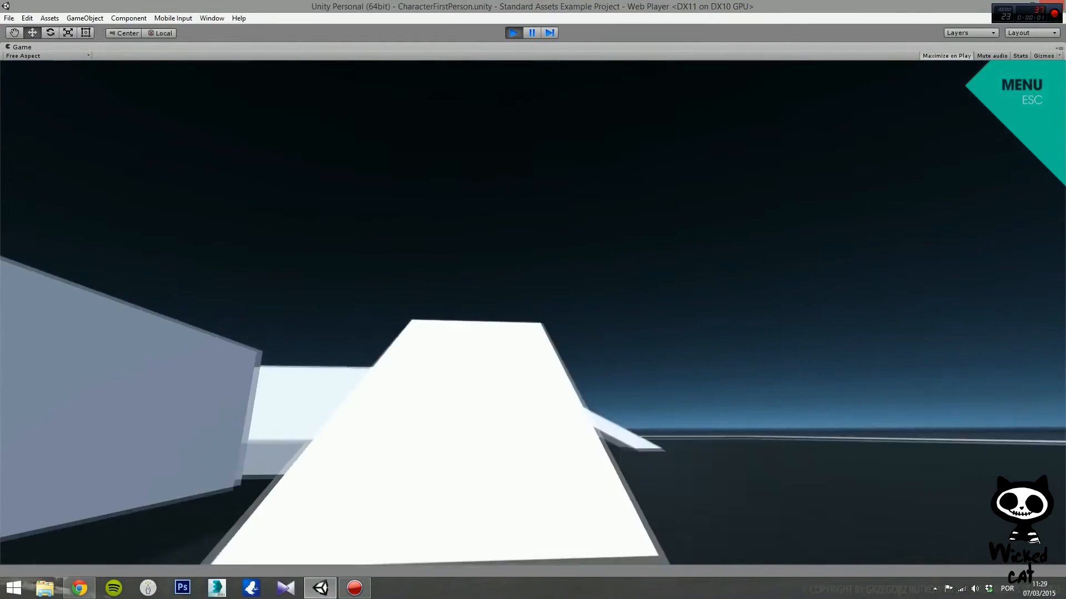
Step: Walk the first-person character forward up the white ramp in the running game
key(w)
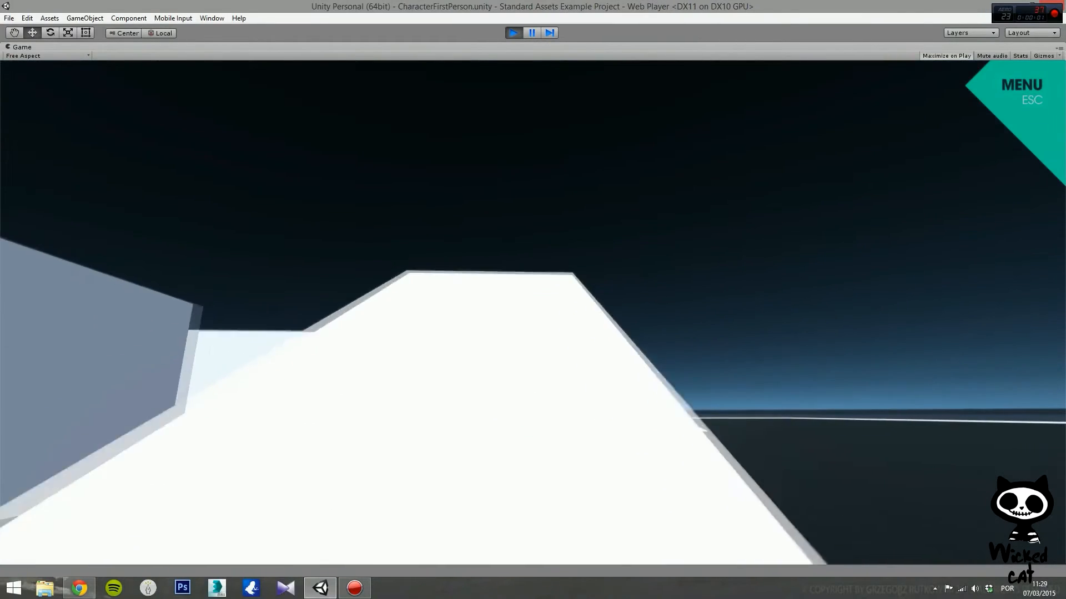
key(w)
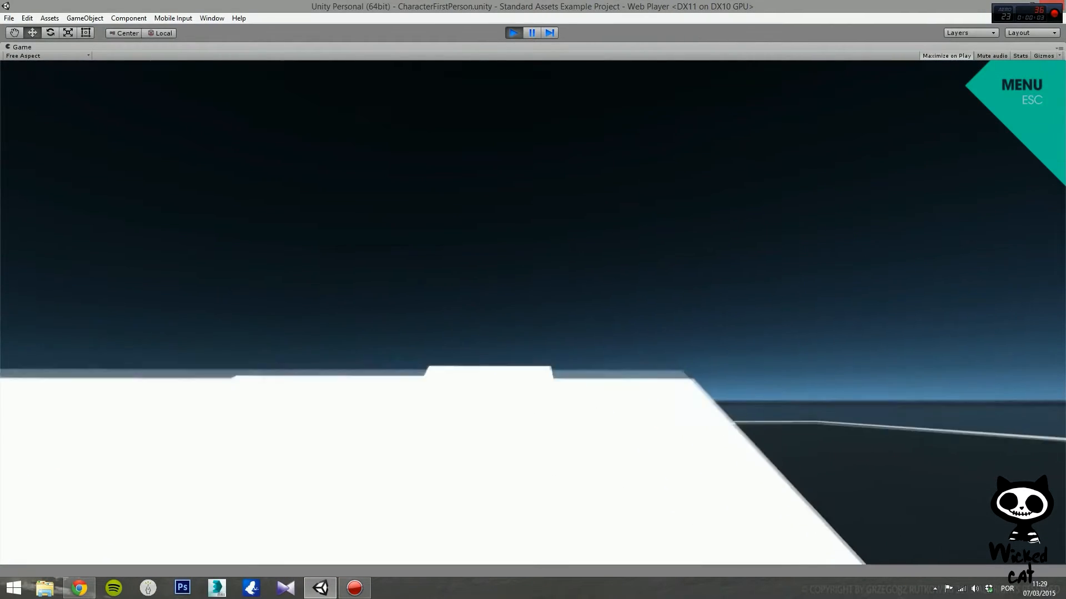
key(w)
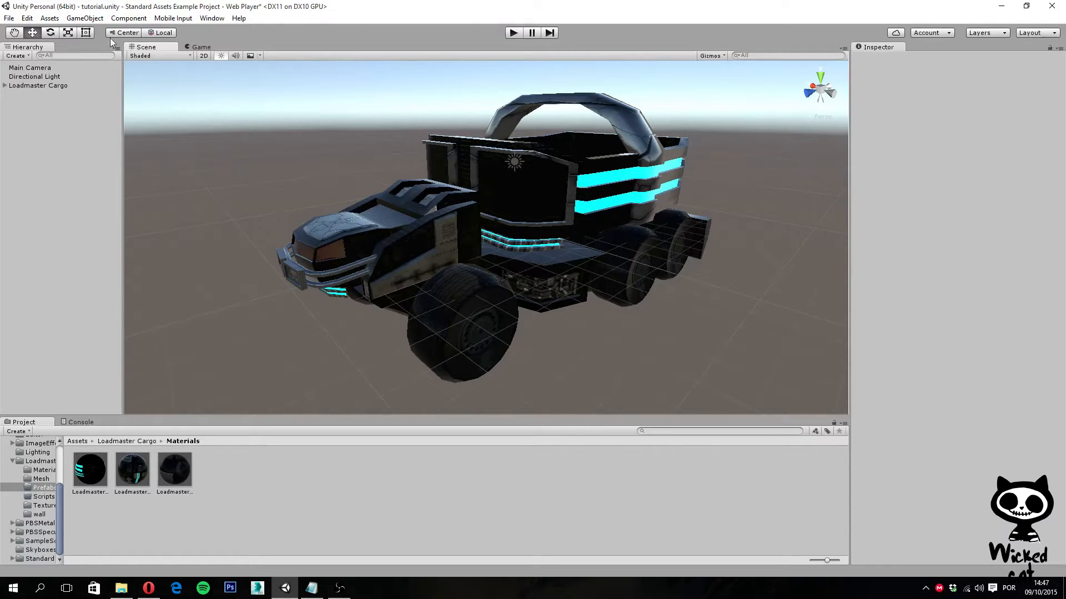
Step: Add a 3D sphere to the scene
click(85, 18)
mouse_move(103, 55)
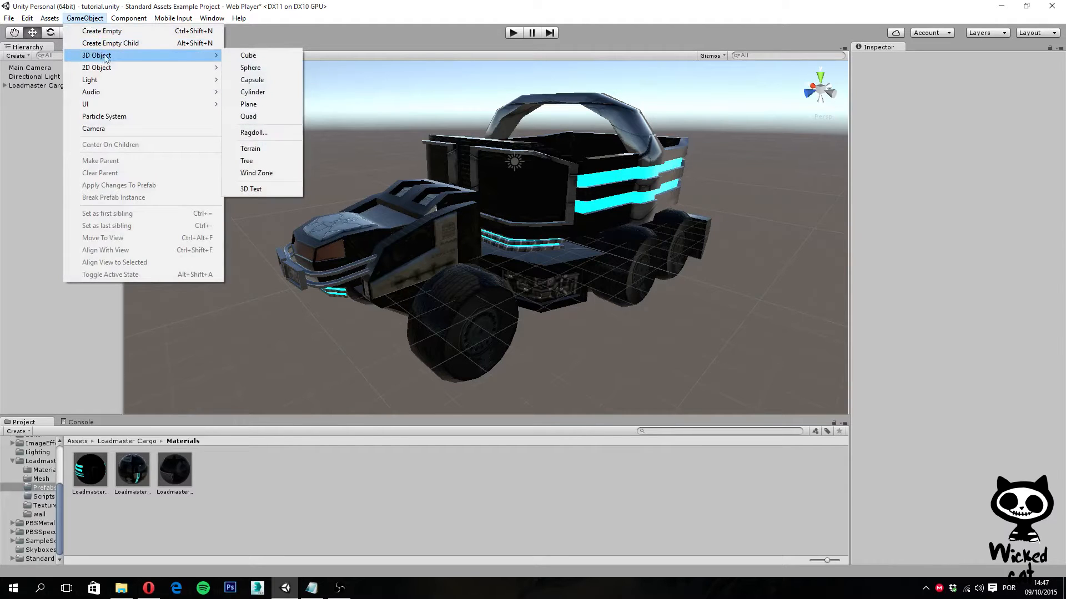
click(256, 67)
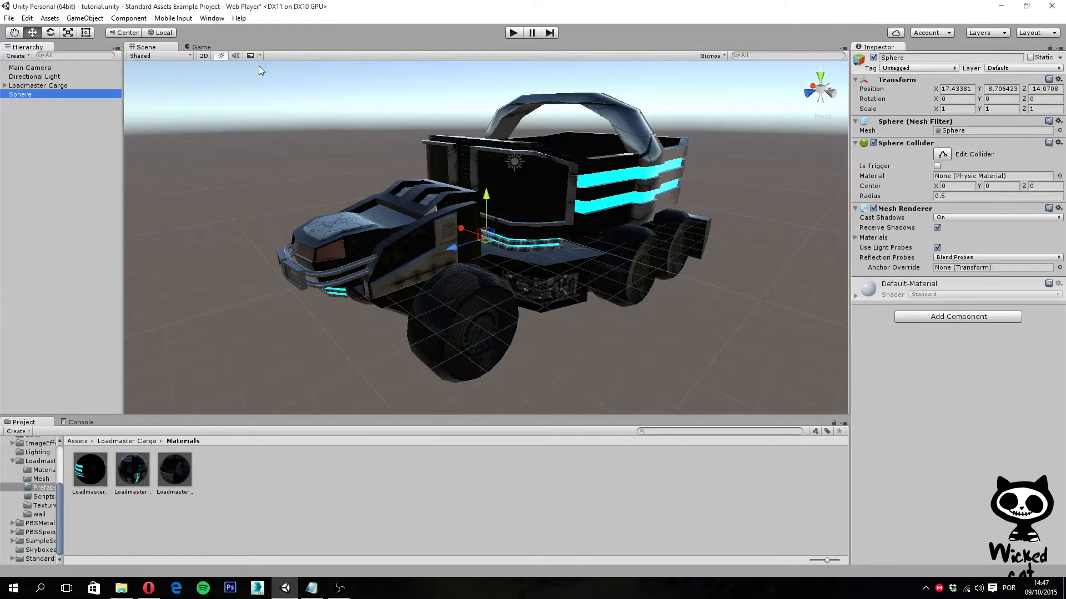
Step: In the top view, move the sphere over the truck's cab to about X -0.02 and Z 5.77
click(821, 77)
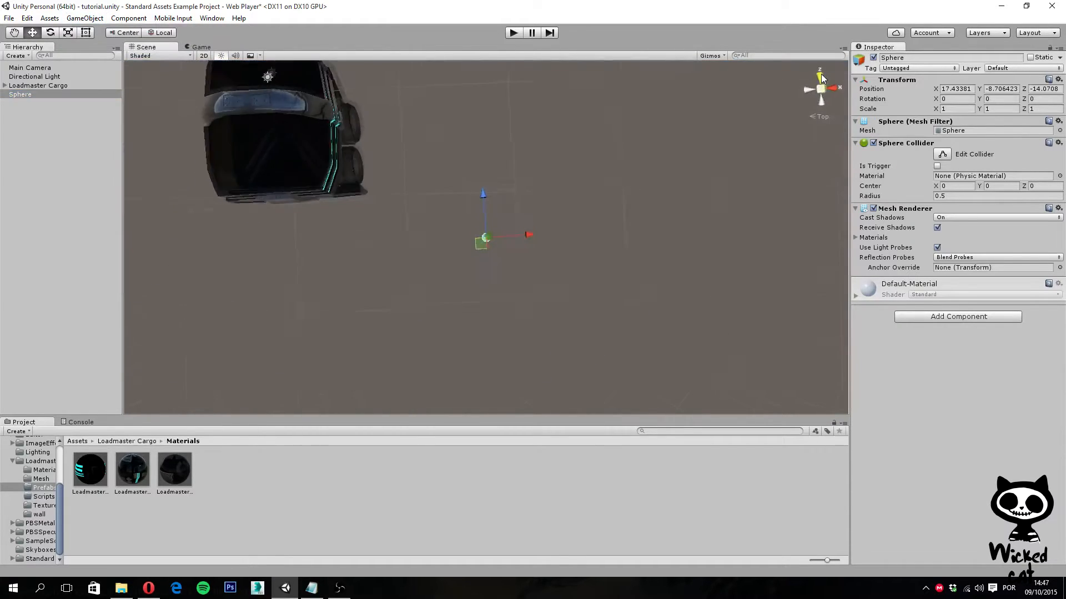
drag(528, 242, 325, 246)
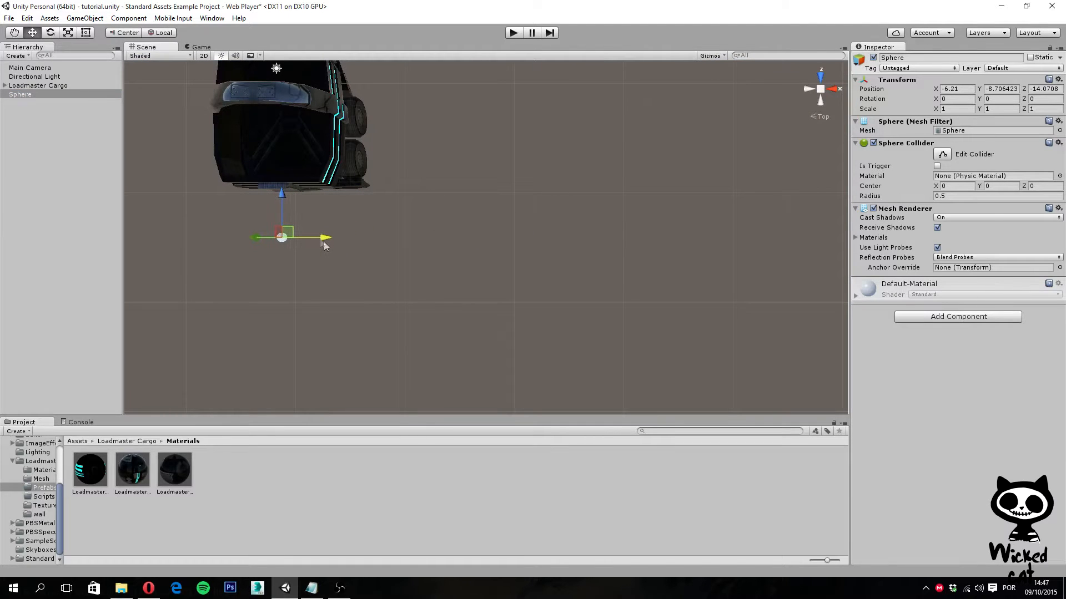
drag(284, 207, 284, 105)
click(820, 91)
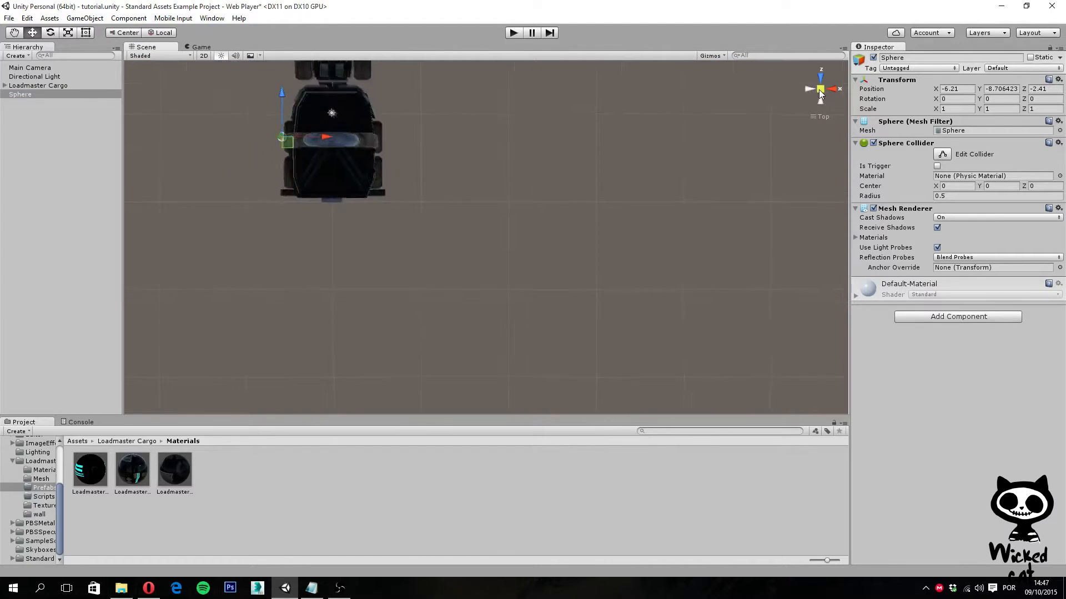
middle_drag(405, 126, 426, 262)
drag(344, 267, 396, 278)
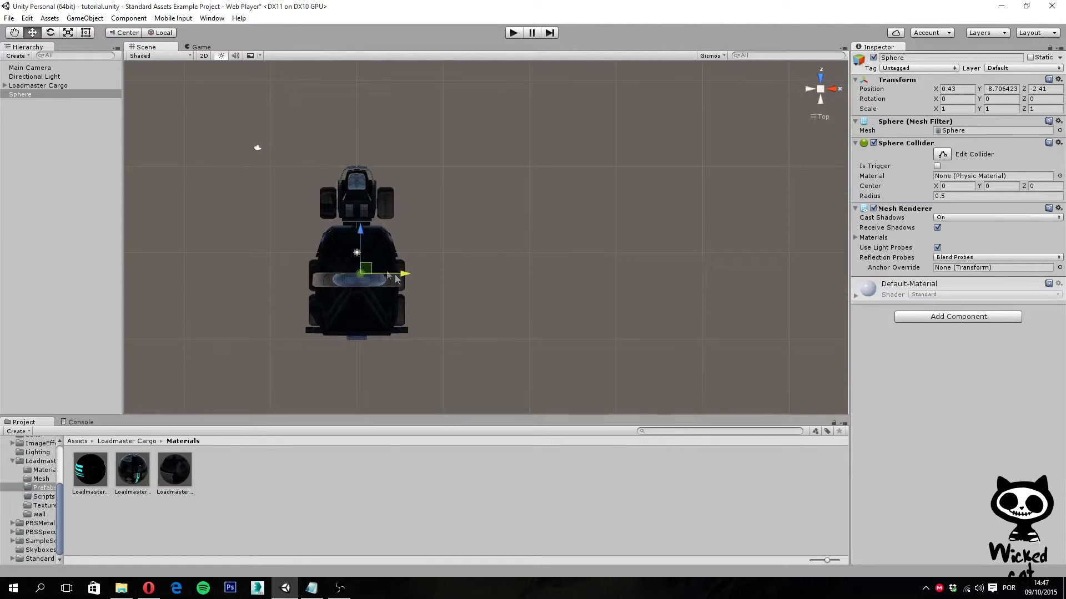
drag(360, 238, 369, 167)
drag(405, 205, 400, 205)
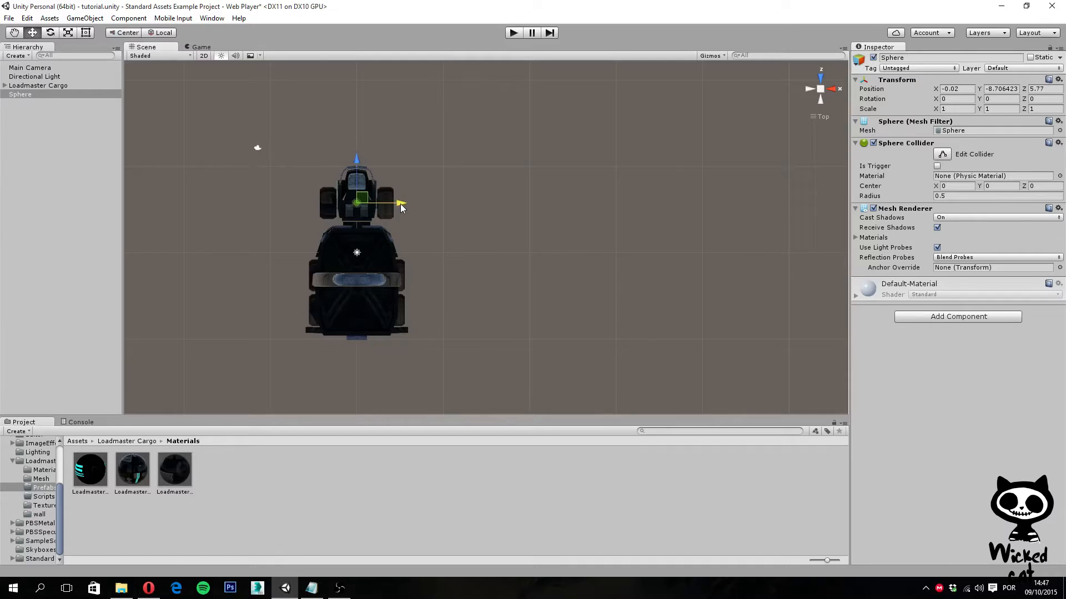
Step: In the right-side view, raise the sphere above the truck to about Y 10.36 and shift it forward to about Z 6.61
click(838, 89)
drag(520, 200, 540, 35)
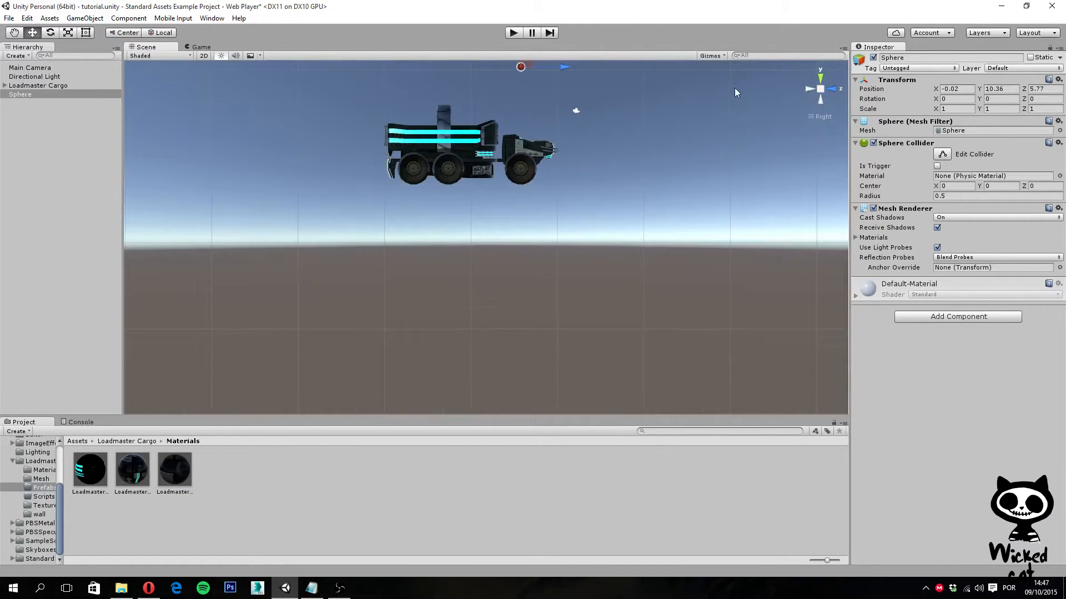
drag(560, 67, 567, 69)
Step: Set the sphere's scale to 2 on the X, Y and Z axes
click(963, 109)
text(2)
click(998, 109)
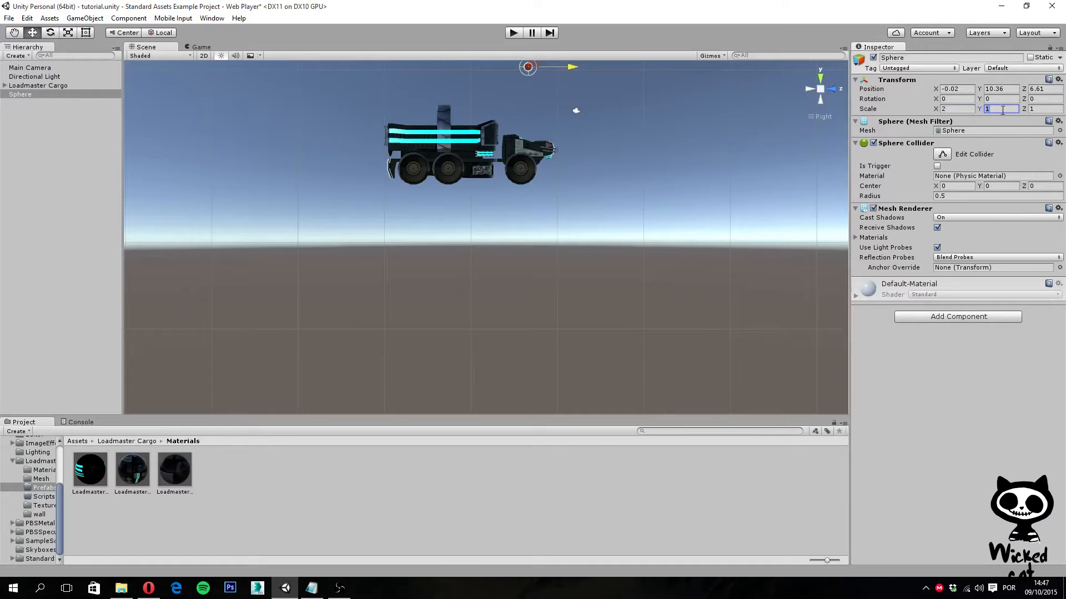
text(2)
click(1051, 110)
text(2)
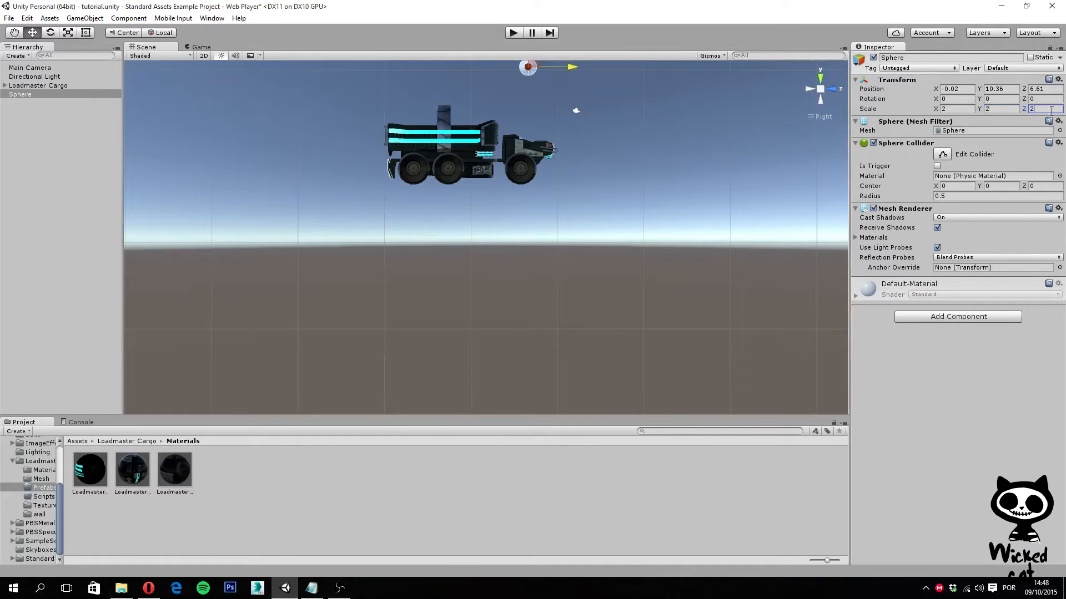
click(756, 133)
Step: Align the Main Camera with a perspective scene view that frames both the truck and the sphere above it
click(826, 89)
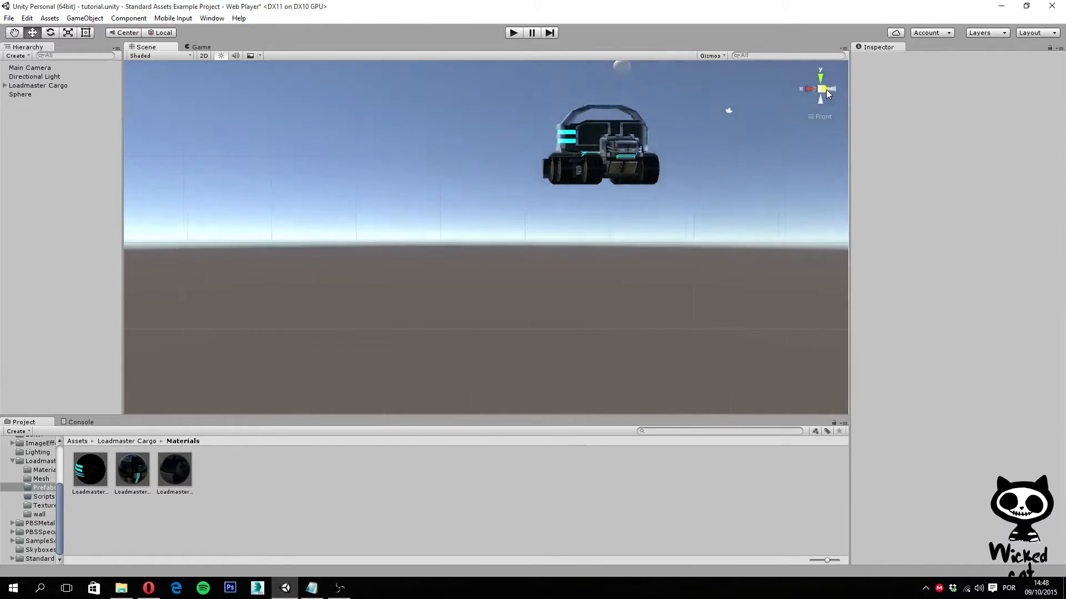
alt+drag(710, 108, 528, 228)
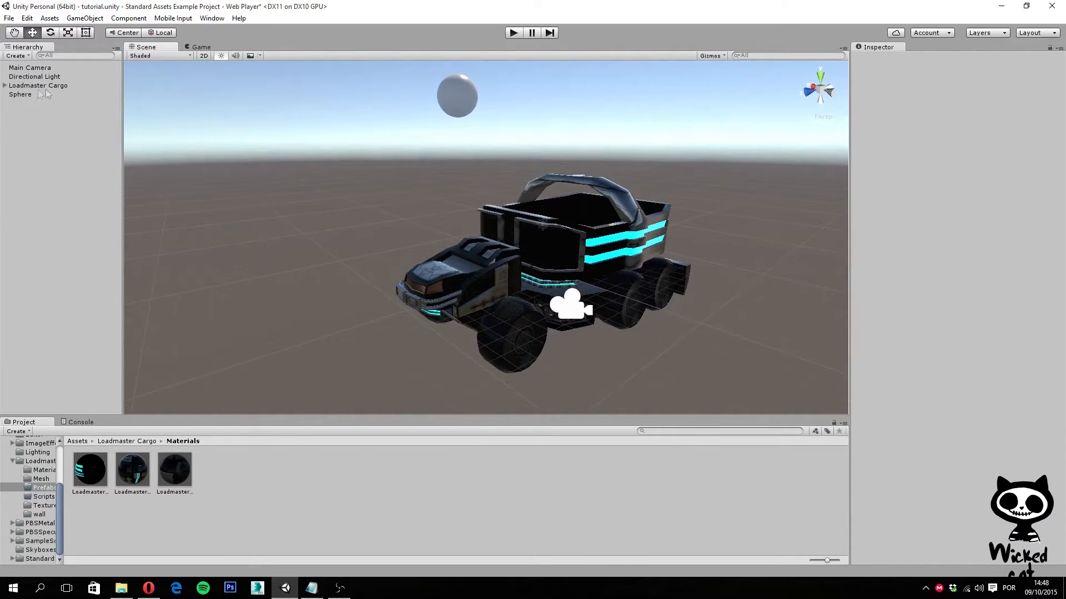
click(31, 68)
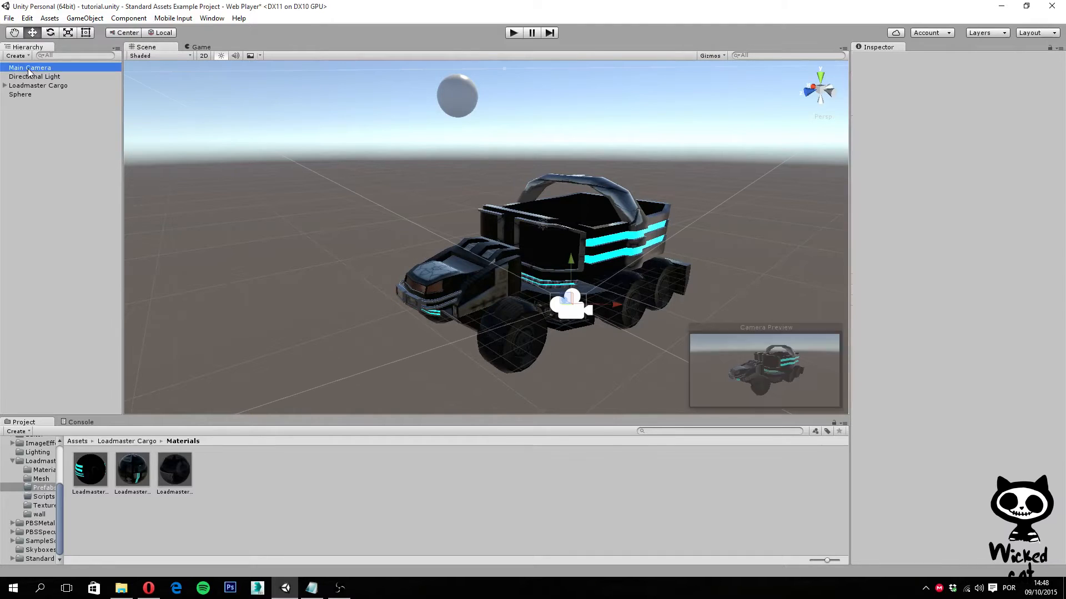
click(84, 17)
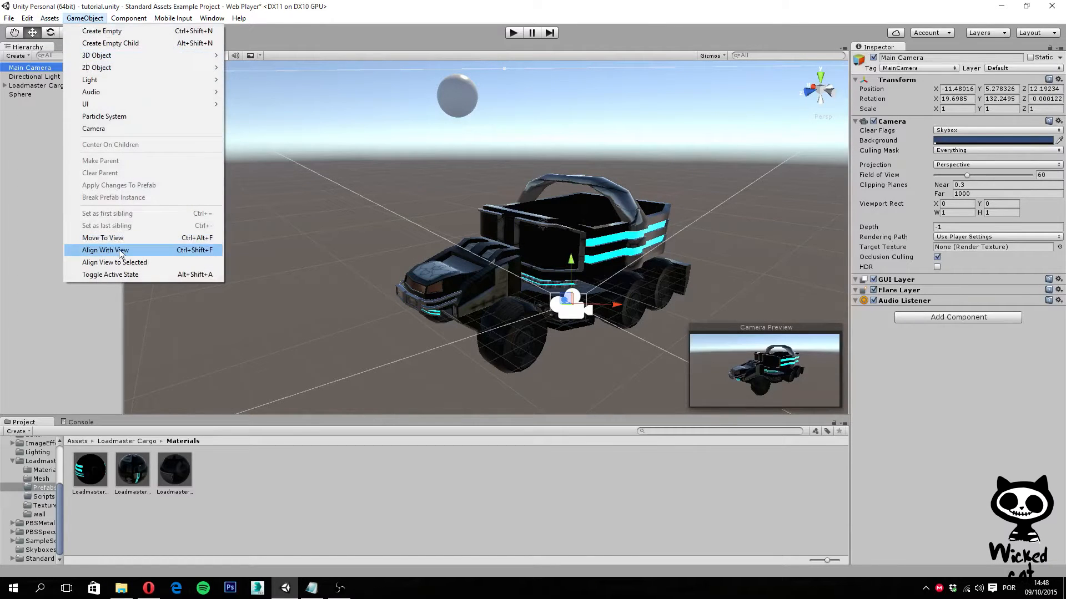
click(95, 248)
click(693, 157)
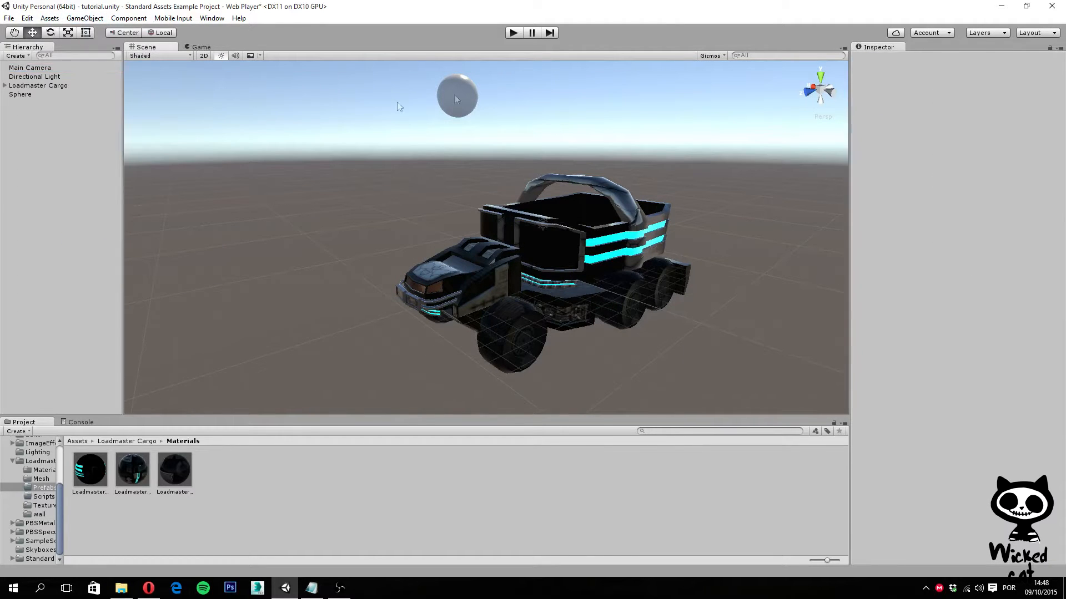
Step: Add a Rigidbody component to the sphere
click(20, 94)
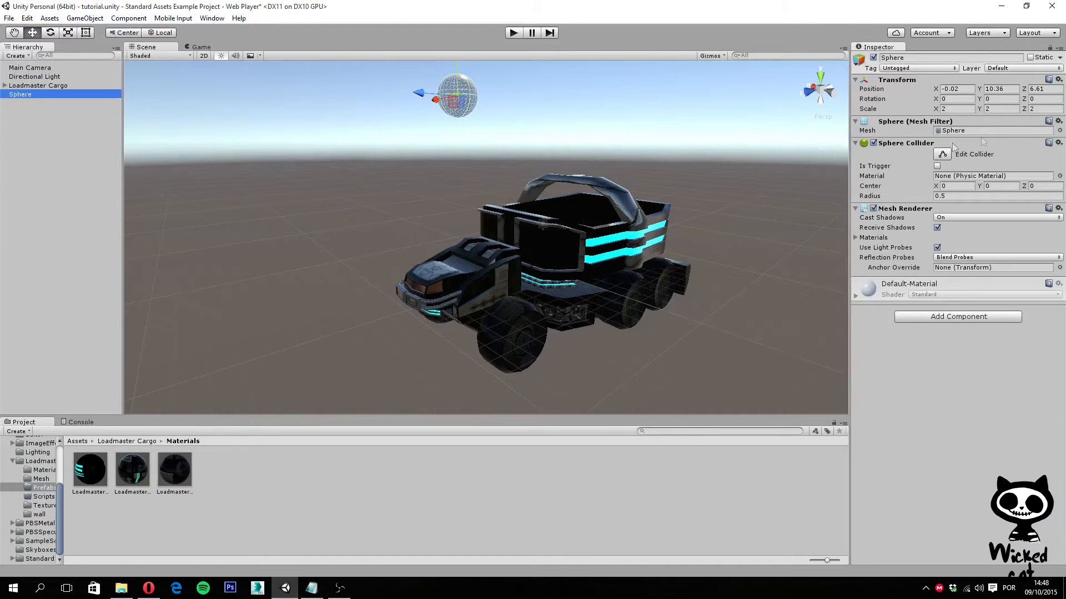
click(959, 315)
text(b)
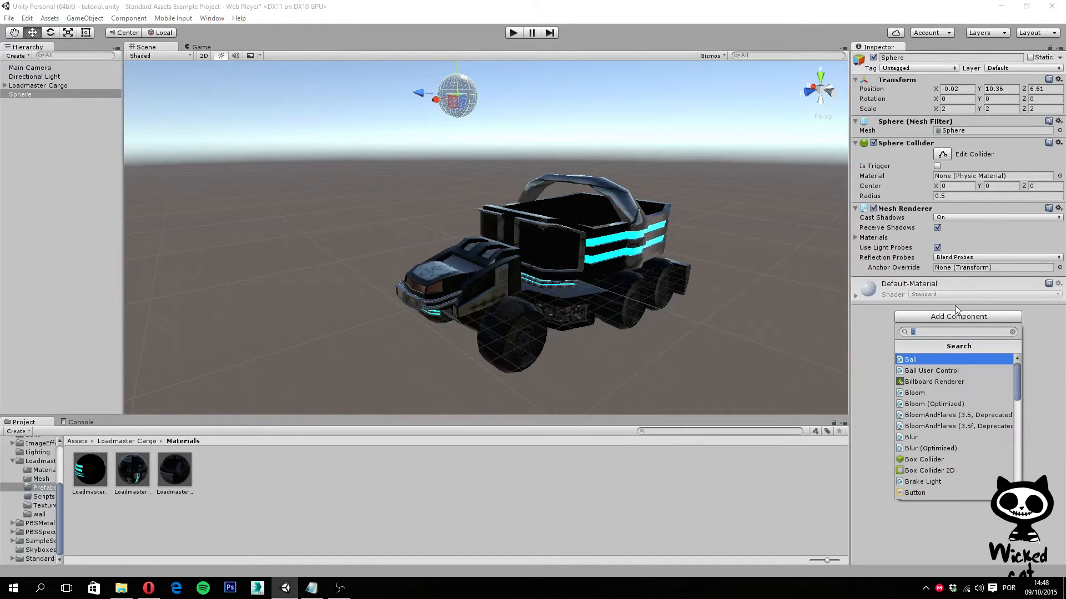
key(BackSpace)
text(ri)
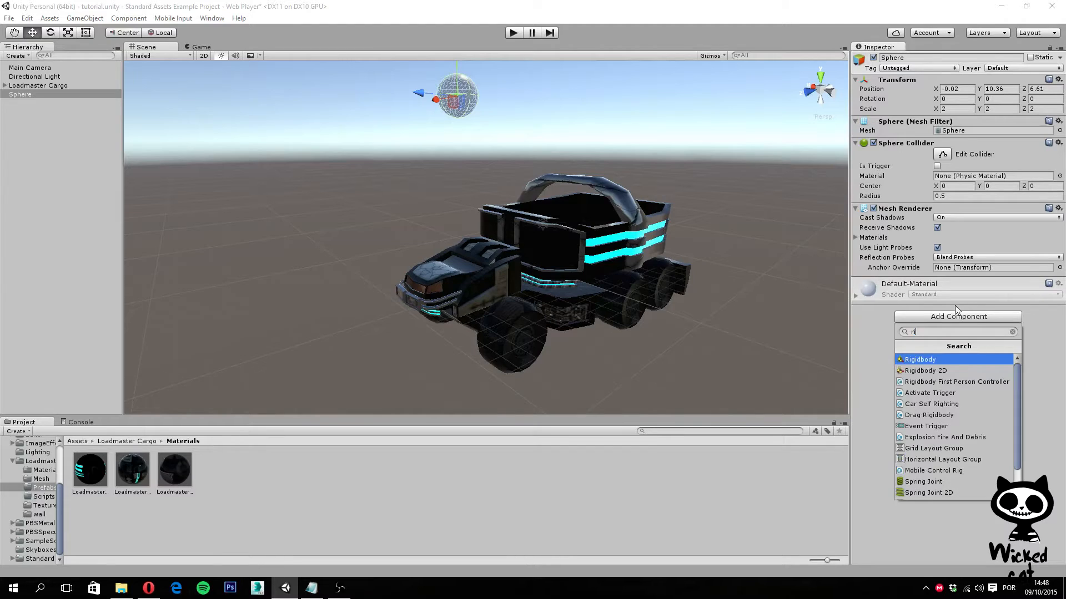
click(947, 362)
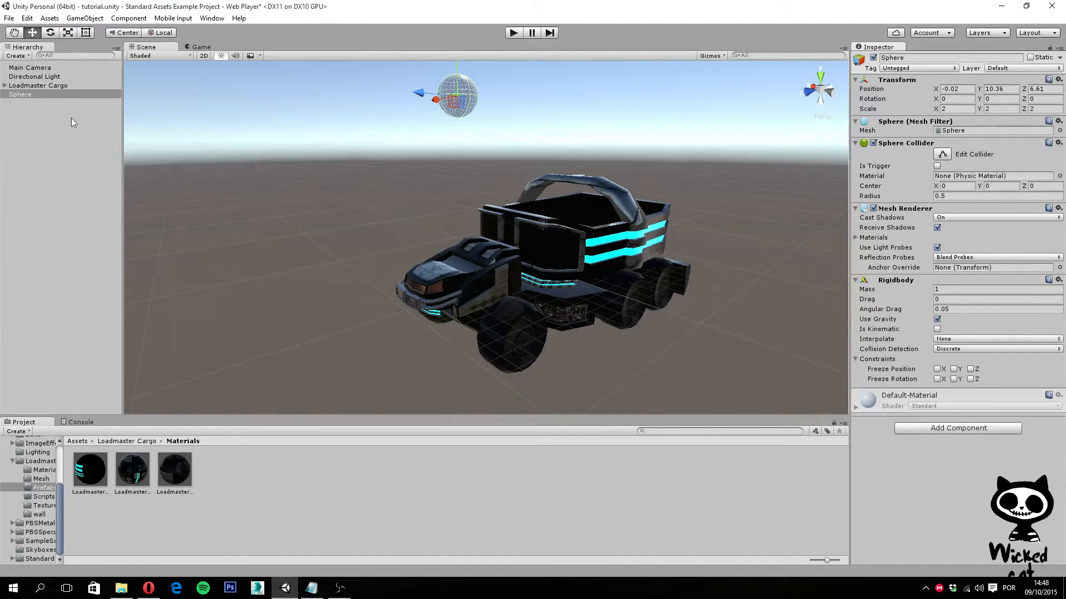
Step: Turn off Use Gravity on the Loadmaster Cargo's Rigidbody and play the scene to test the sphere's fall
click(59, 86)
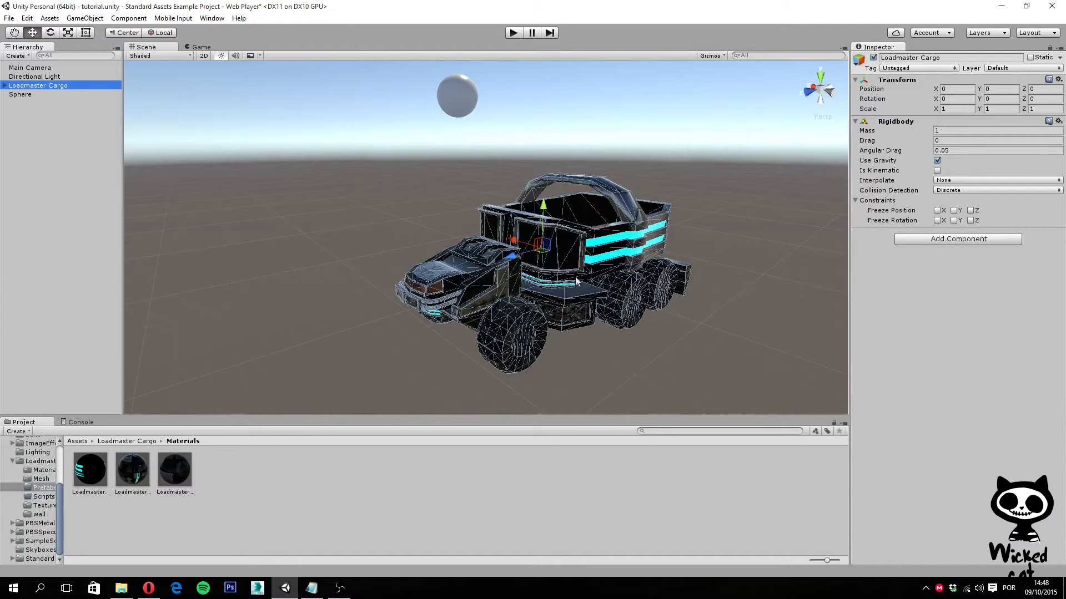
click(937, 161)
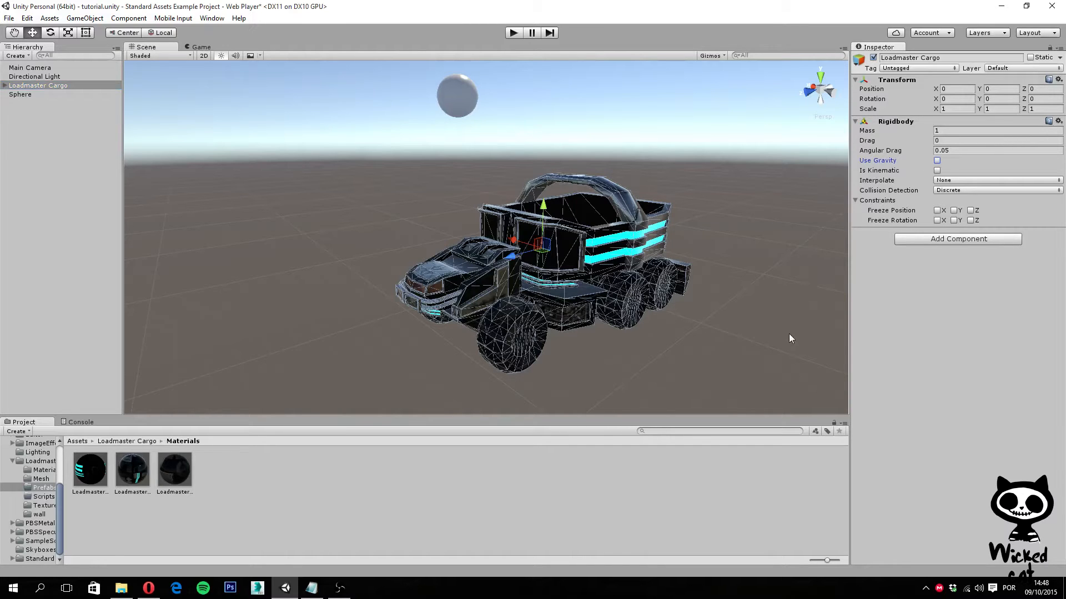
click(513, 33)
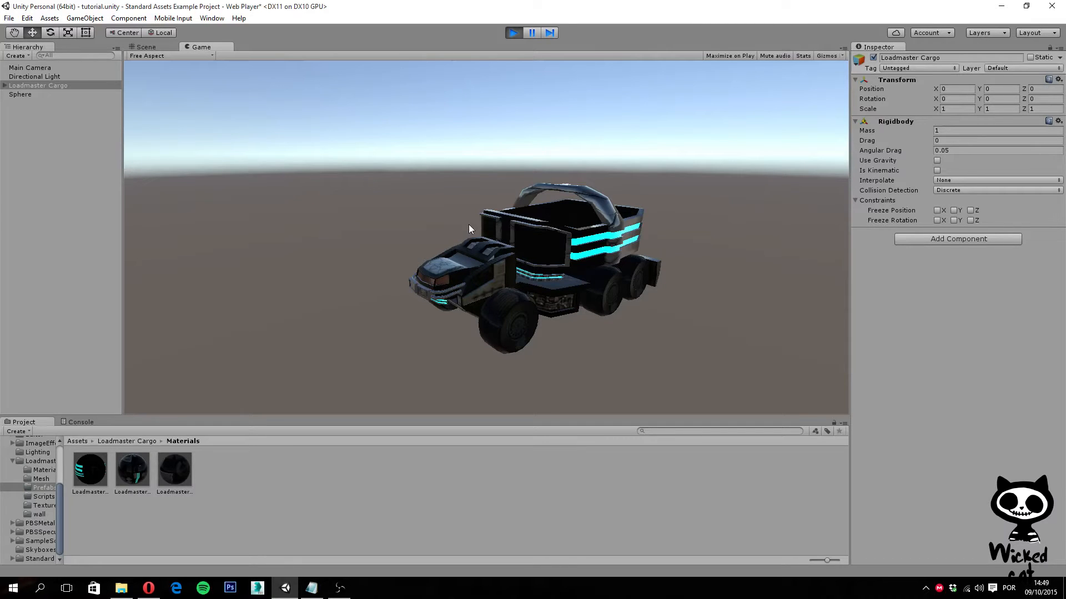
click(513, 33)
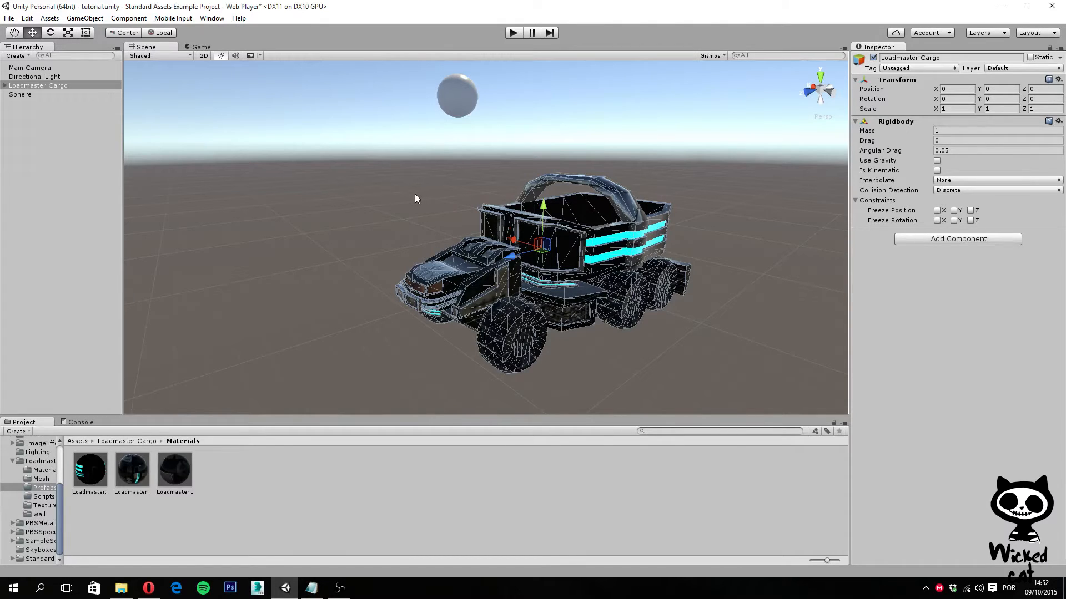
Step: Expand the Loadmaster Cargo hierarchy and examine its Cargo, Front 1, Front 2 and Headlights parts
click(7, 86)
click(4, 86)
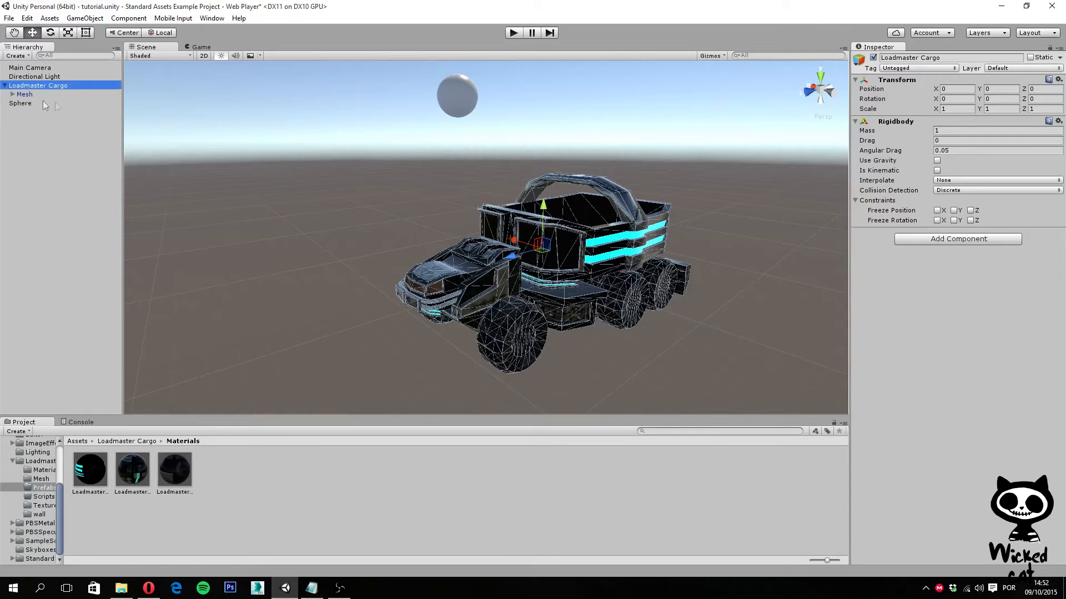
click(12, 95)
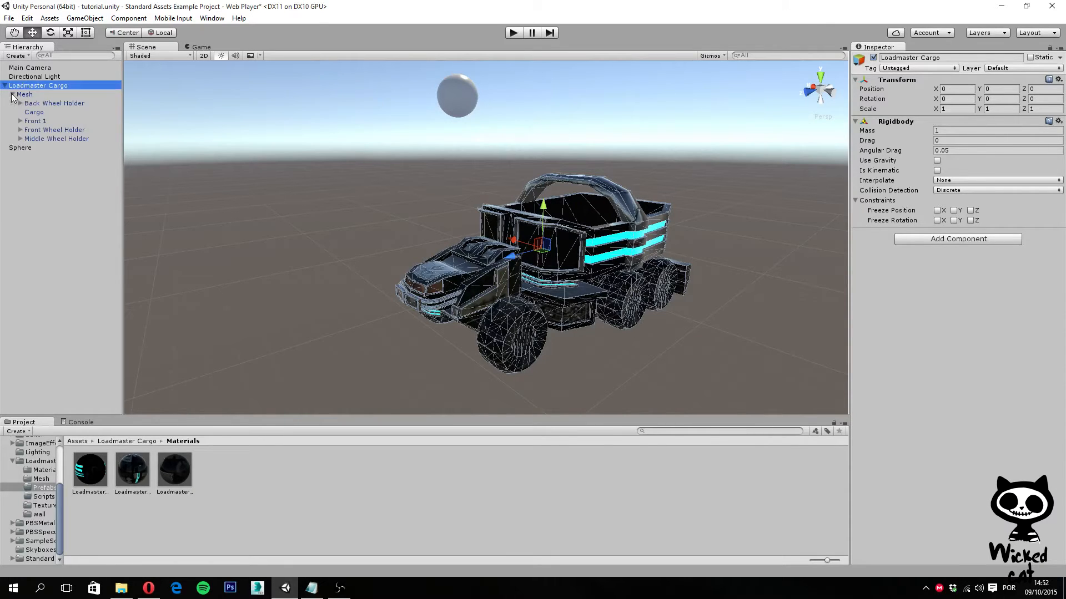
click(37, 113)
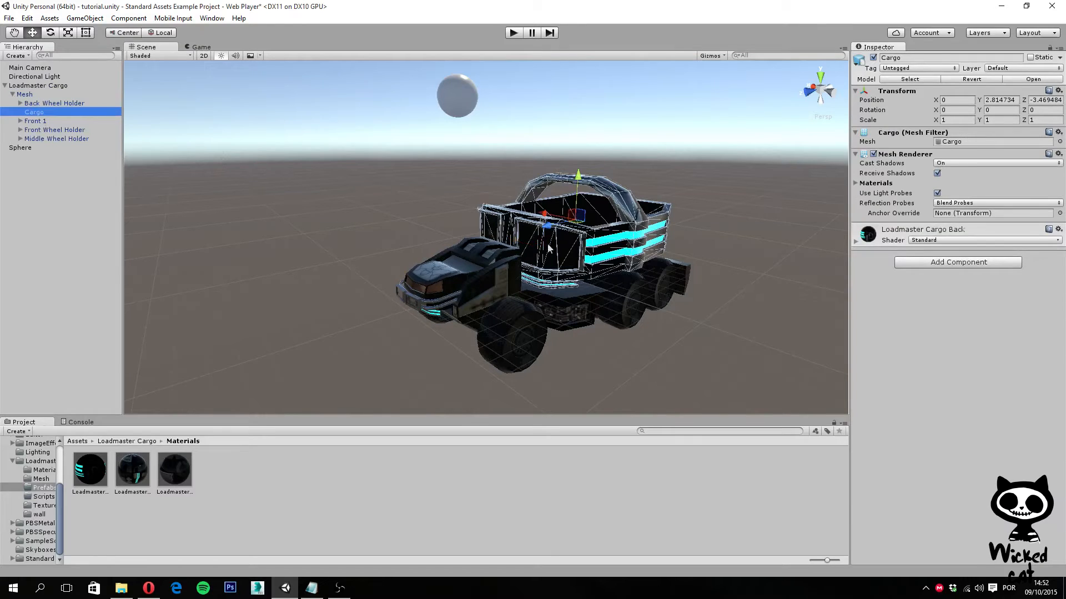
click(20, 139)
click(20, 139)
click(20, 121)
click(36, 121)
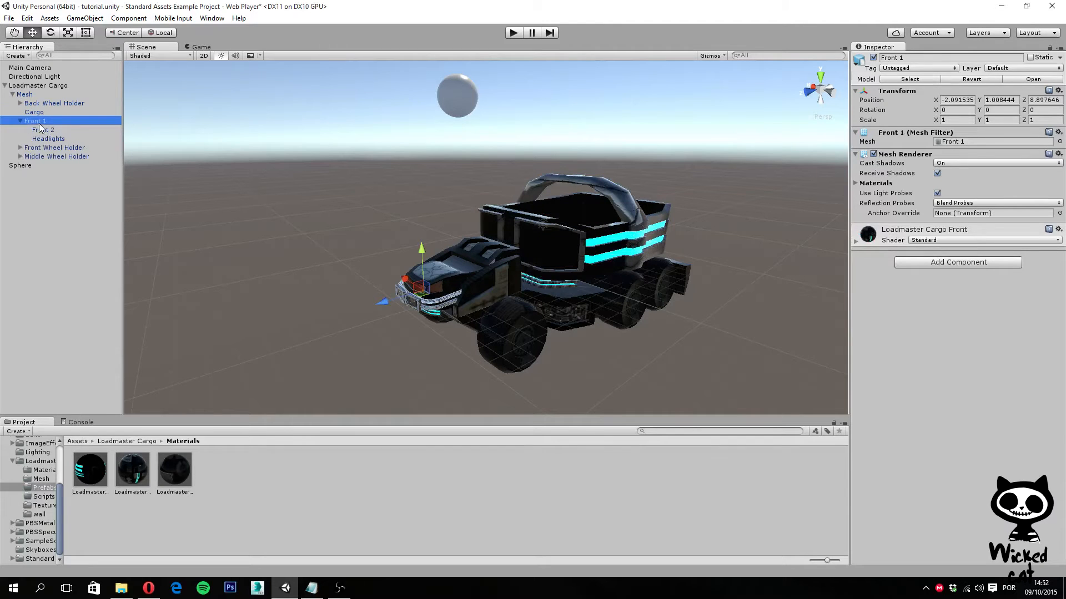
click(48, 130)
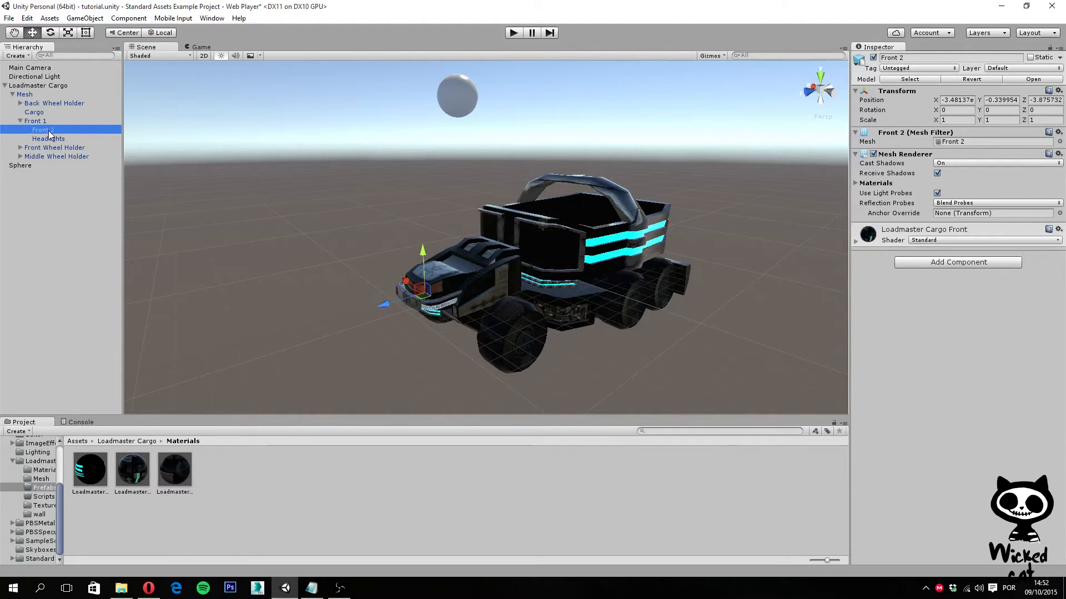
click(48, 139)
click(38, 122)
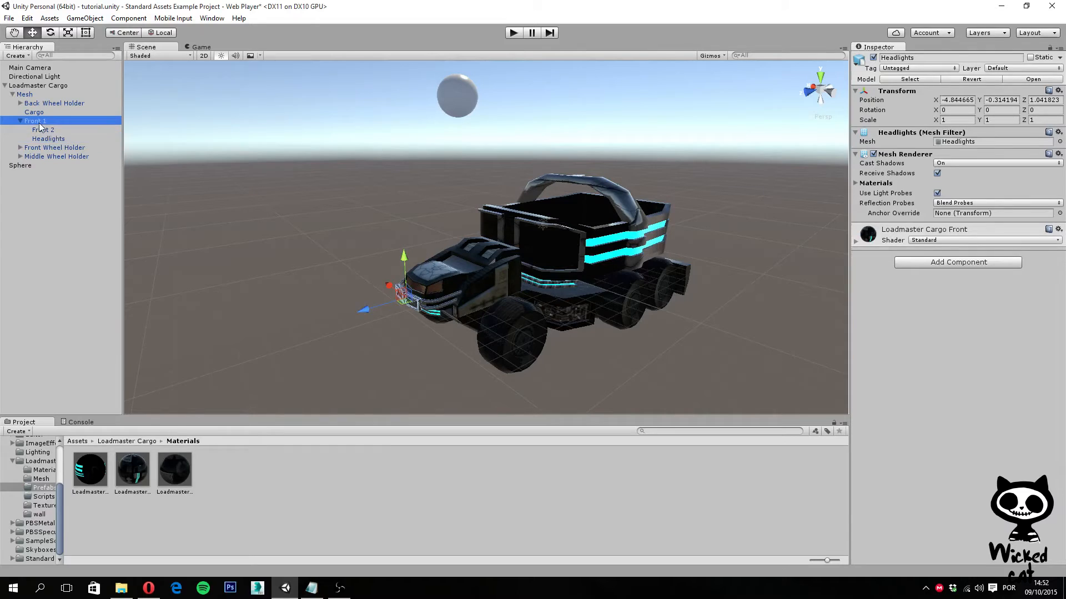
click(20, 121)
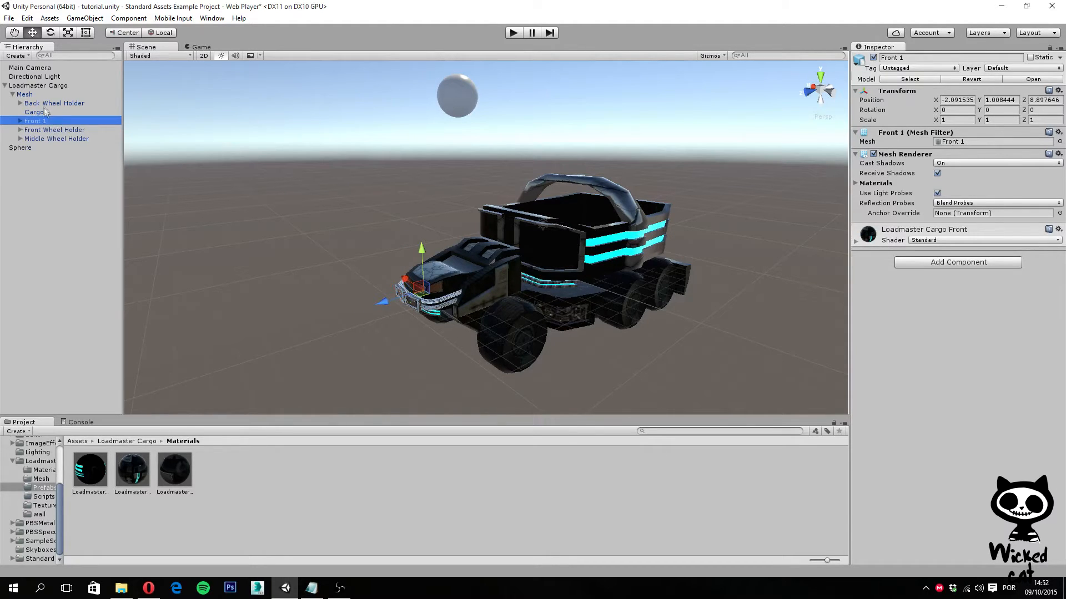
Step: Frame the Back Wheel Holder in the scene and examine it together with the Middle Wheel Holder and Front 1
click(25, 104)
key(f)
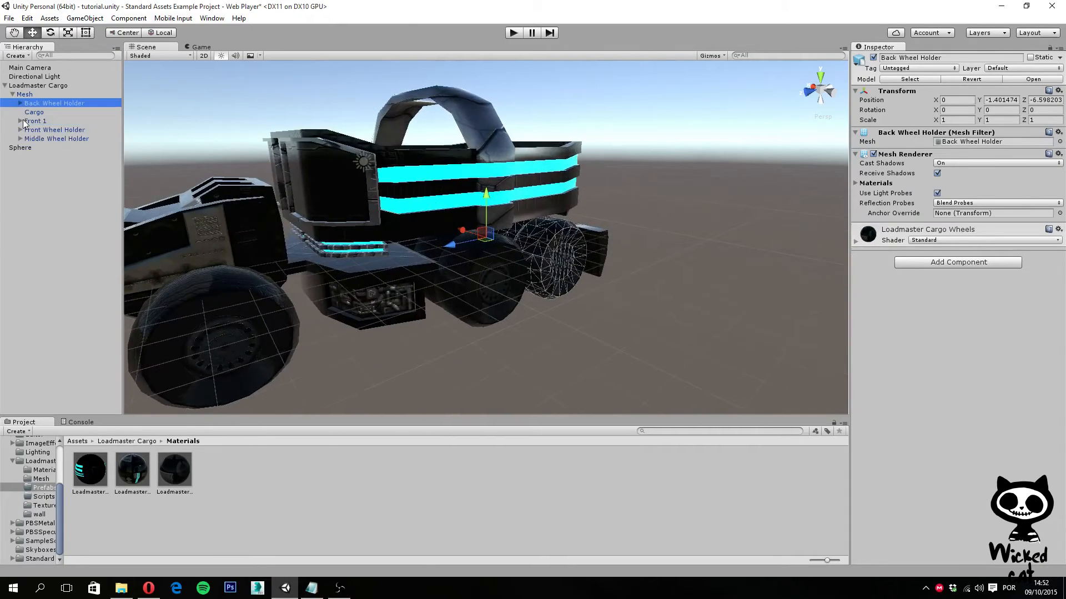
click(34, 139)
click(20, 139)
click(21, 139)
click(28, 121)
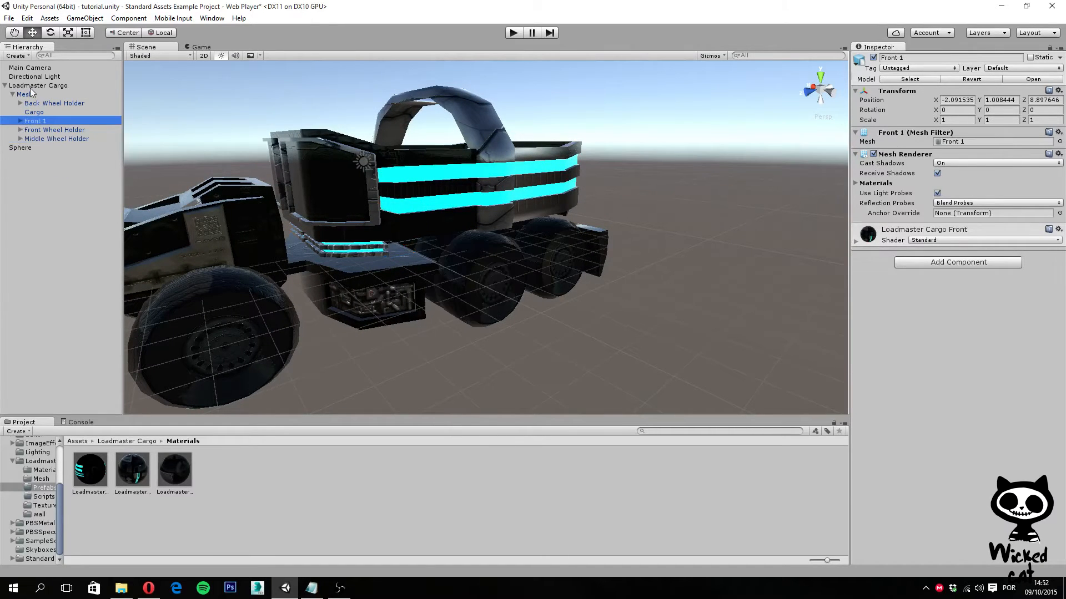
Step: Add a Box Collider component to the truck's Cargo part
click(25, 94)
alt+drag(267, 182, 272, 256)
key(s)
right_drag(273, 255, 274, 257)
key(w)
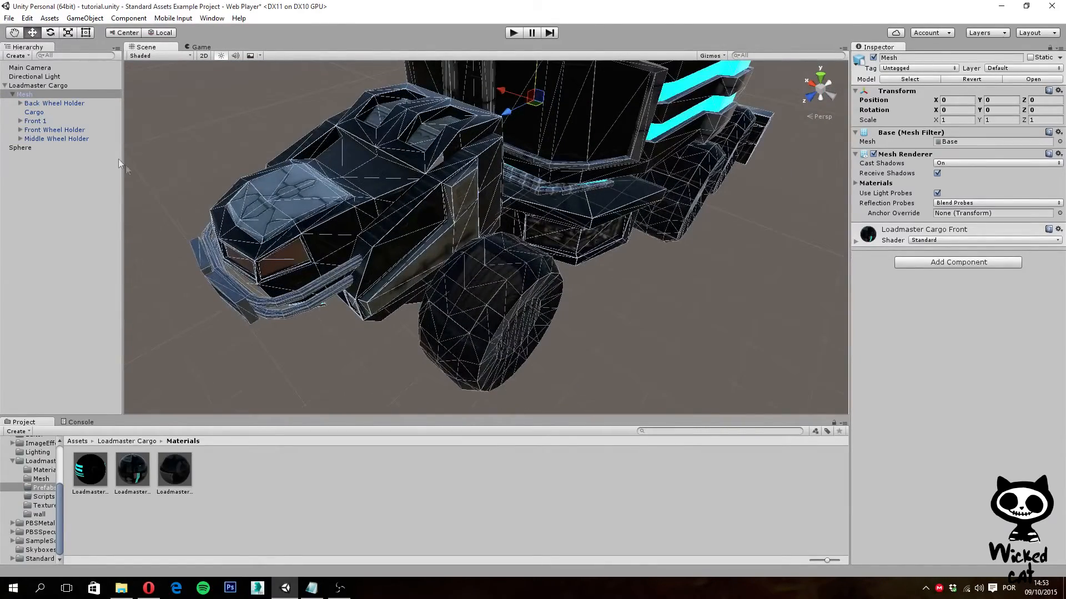
click(37, 113)
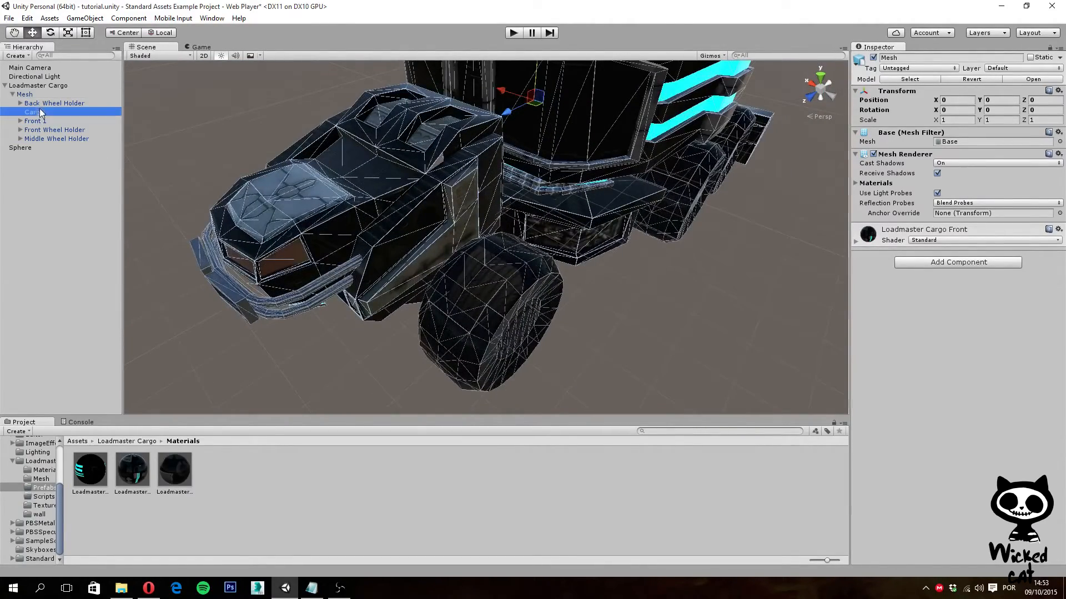
right_drag(595, 201, 639, 147)
click(961, 262)
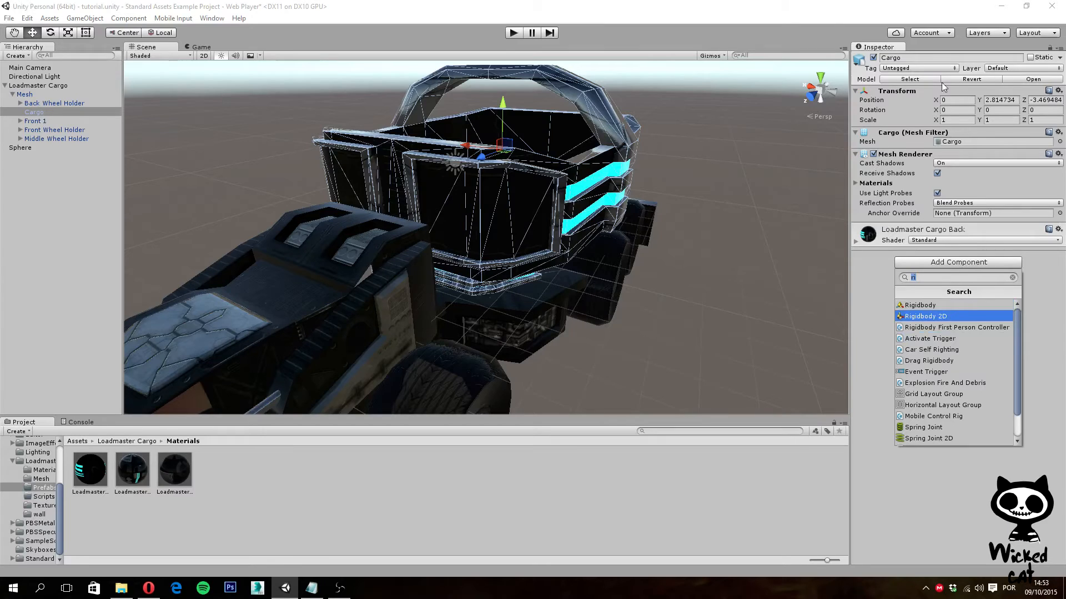
text(col)
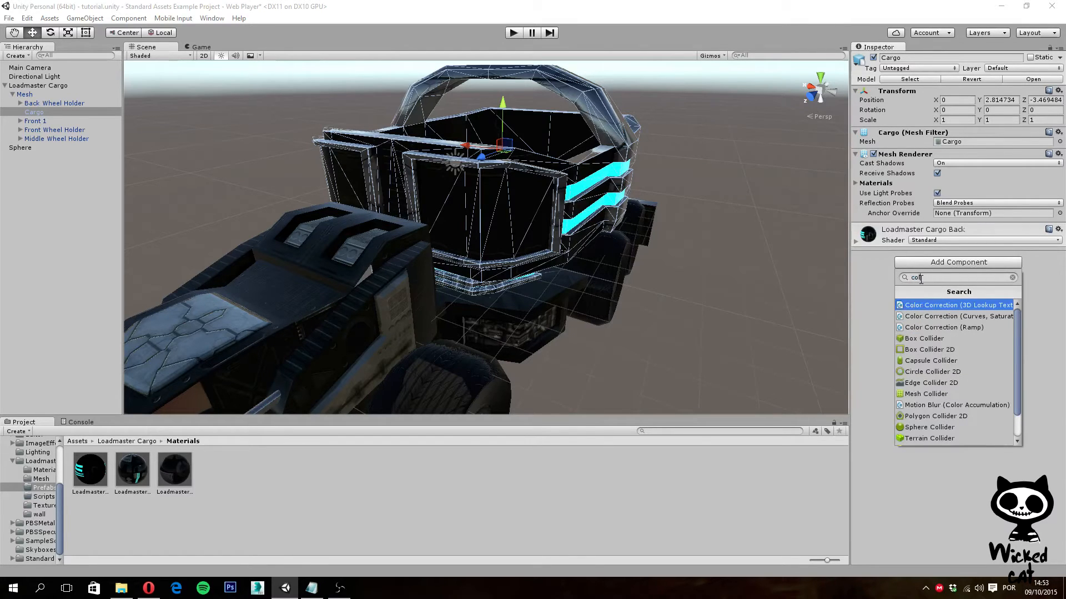
click(924, 339)
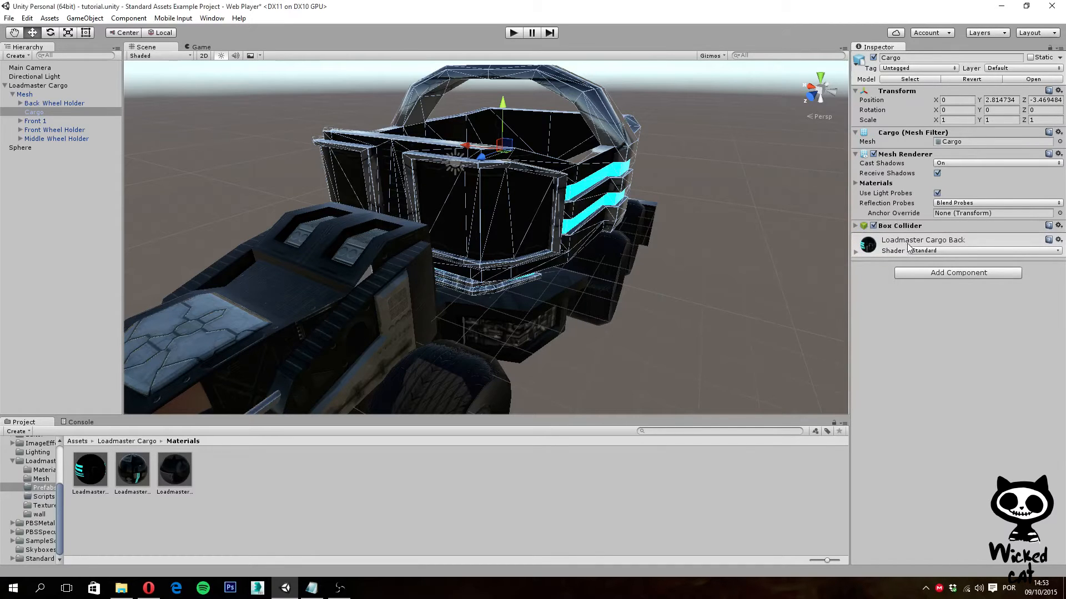
Step: Expand the Cargo's Box Collider settings and examine its bounds around the cargo bed and its Is Trigger option
click(855, 226)
alt+drag(663, 325, 655, 284)
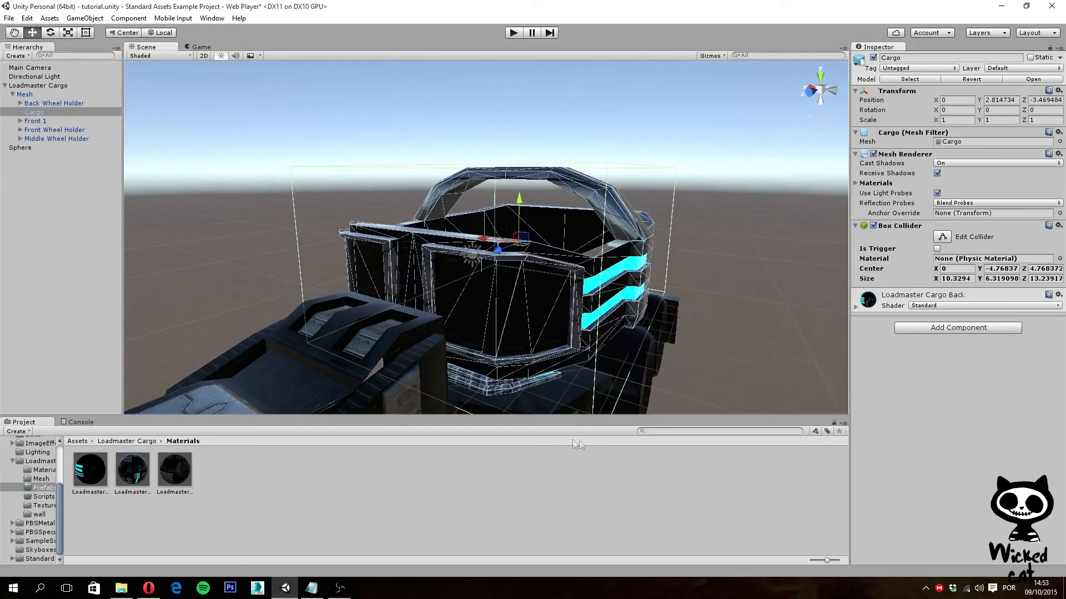
alt+drag(733, 321, 670, 331)
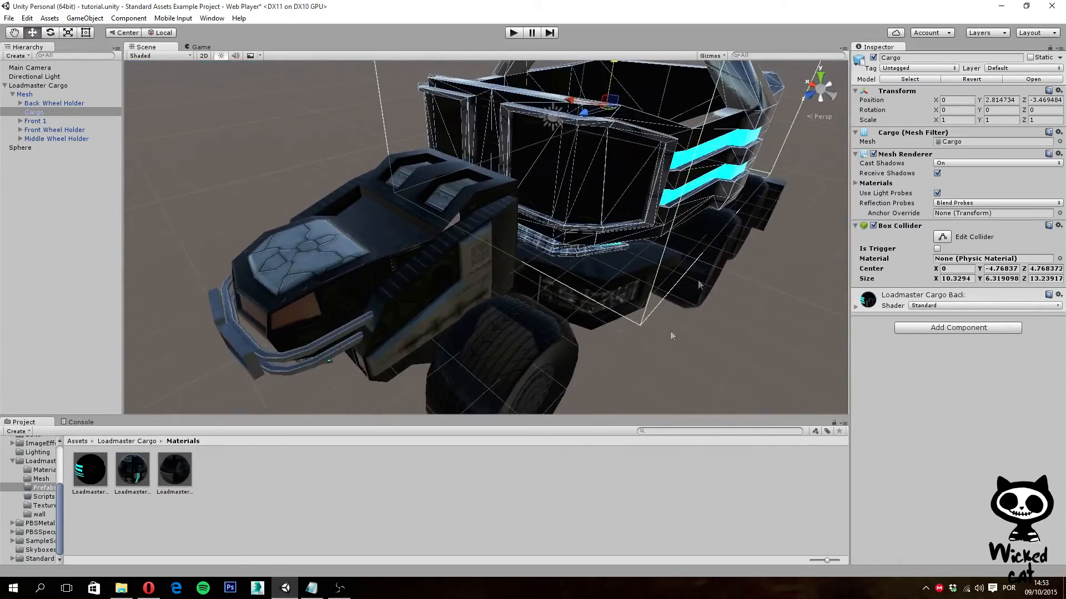
alt+drag(714, 251, 755, 212)
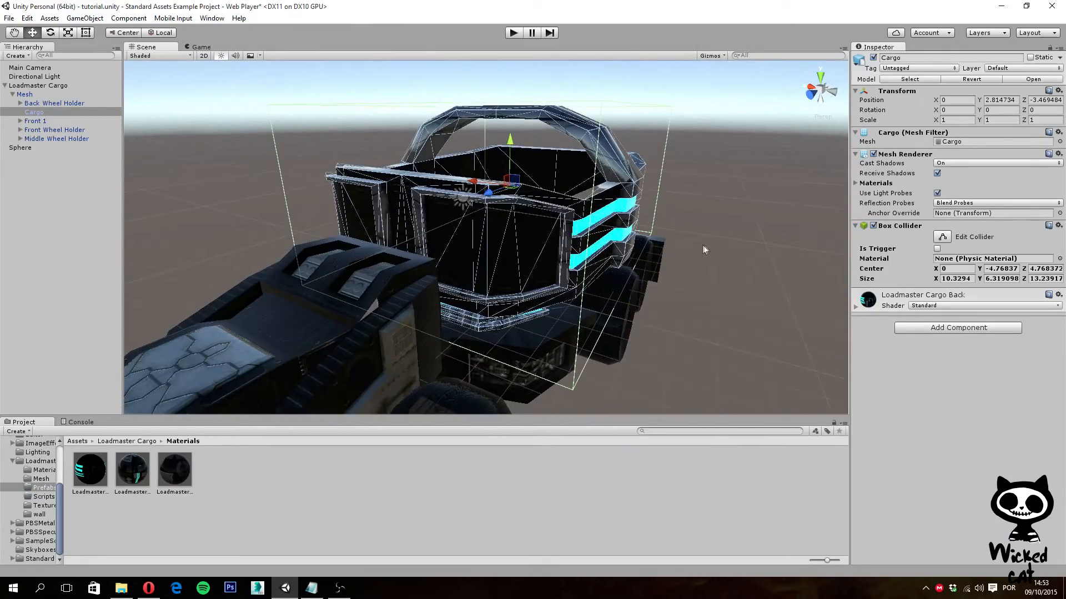
key(w)
right_drag(701, 245, 544, 269)
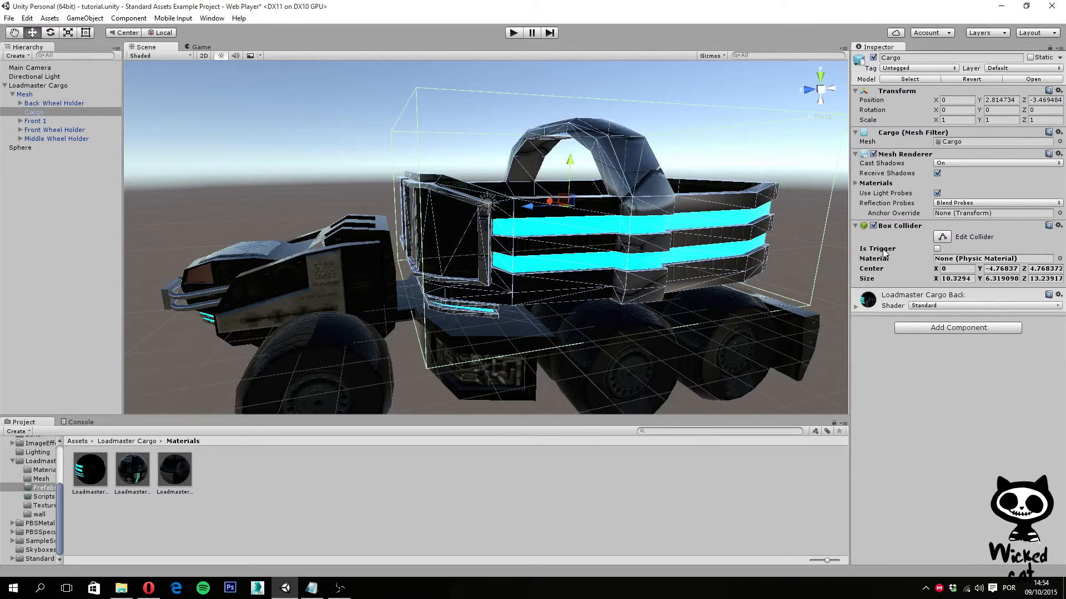
click(937, 249)
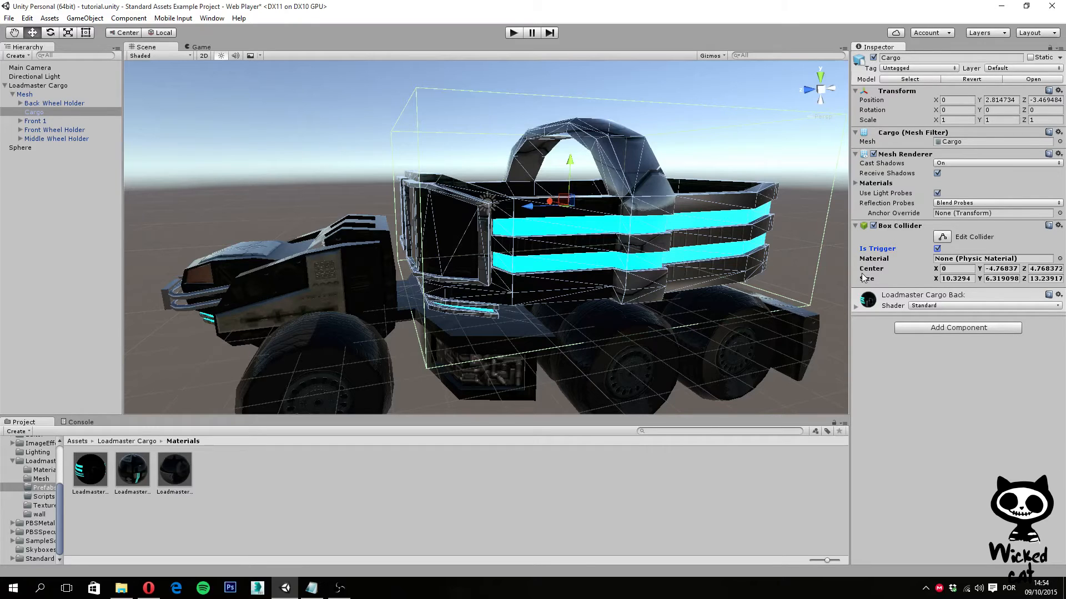
click(937, 249)
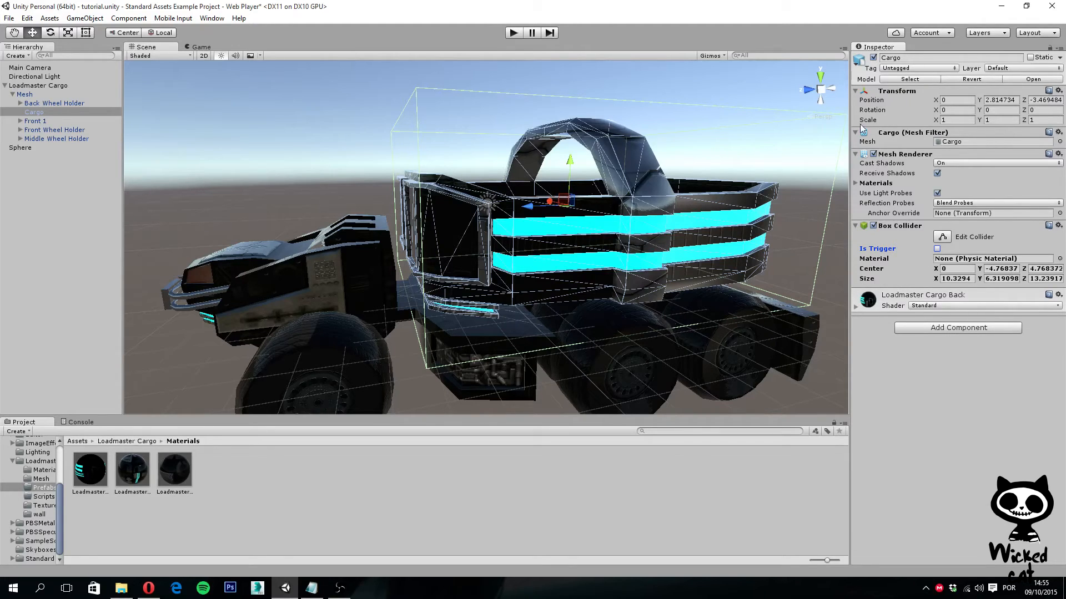
Step: Fit the Cargo's Box Collider to the bed by setting Size Y to 3.65 and Center Y to -0.48
click(821, 98)
click(821, 101)
click(831, 89)
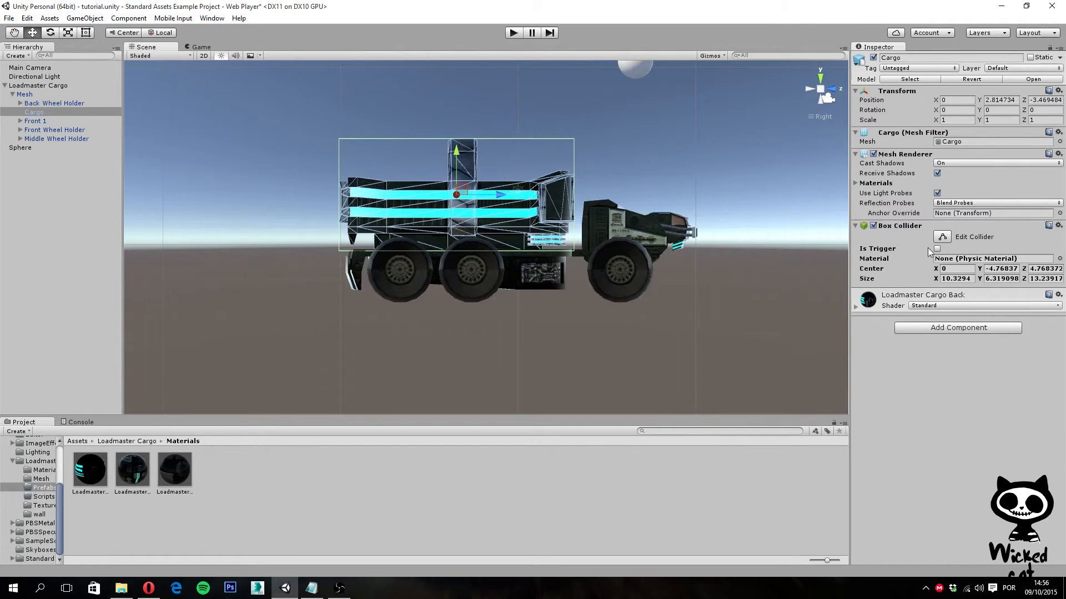
mouse_move(979, 279)
mouse_down()
mouse_move(930, 280)
mouse_move(975, 276)
mouse_up()
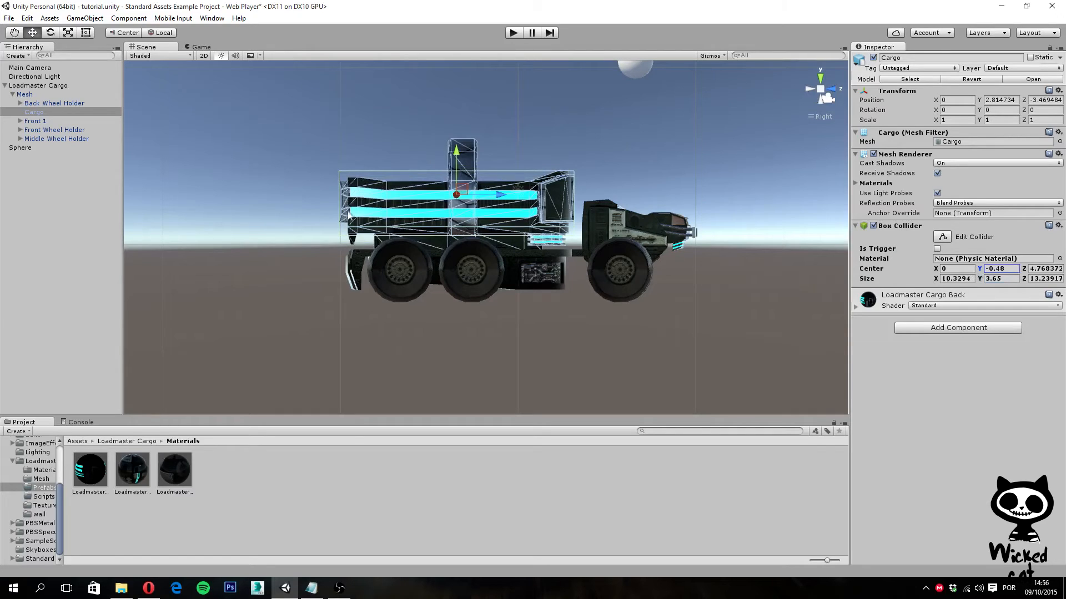
click(808, 89)
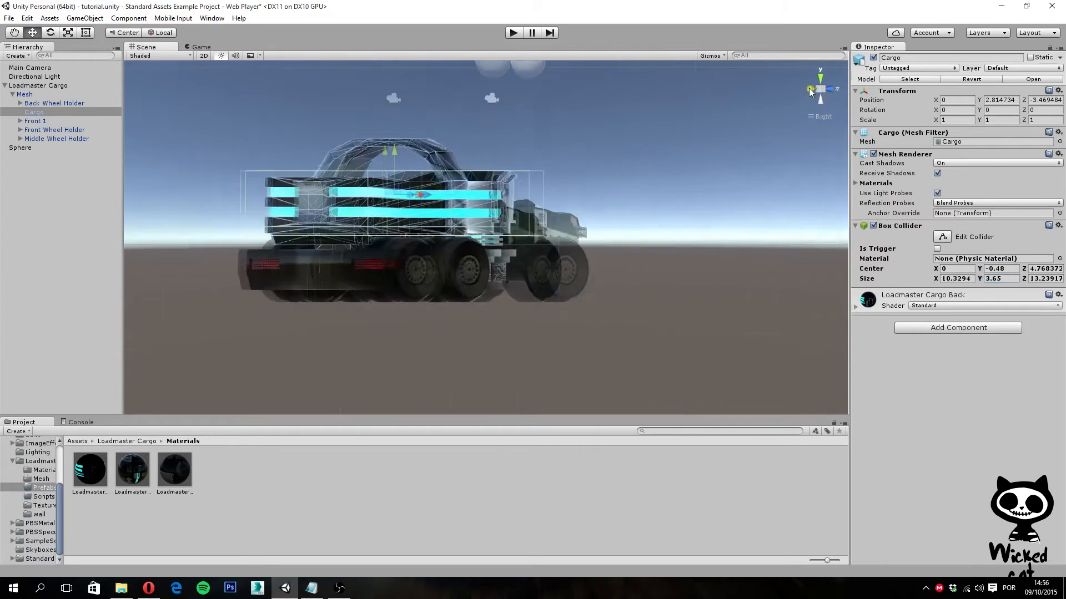
click(808, 88)
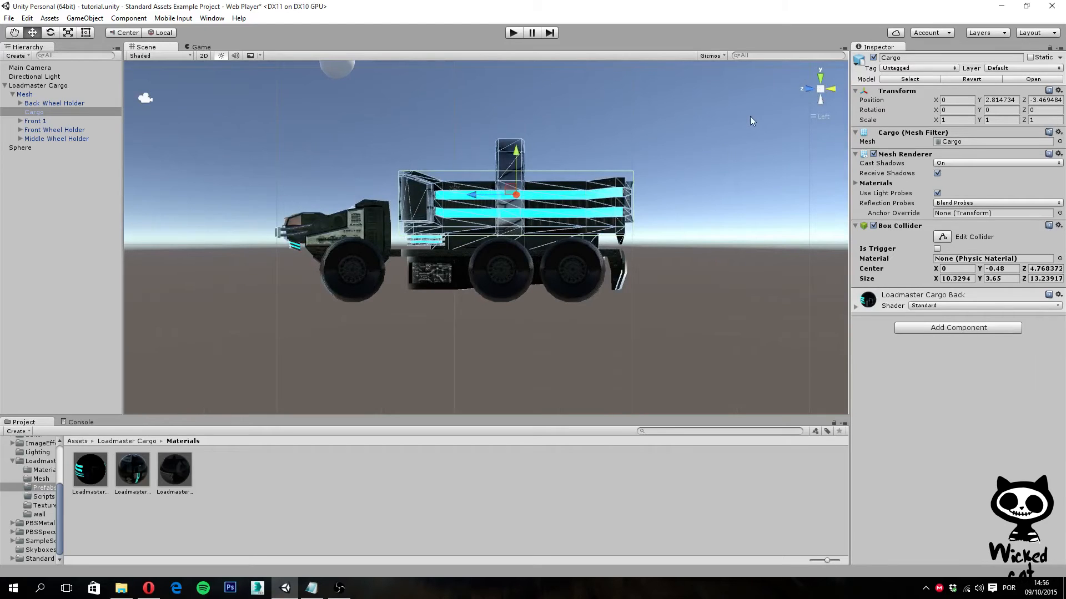
alt+drag(790, 220, 764, 300)
click(812, 111)
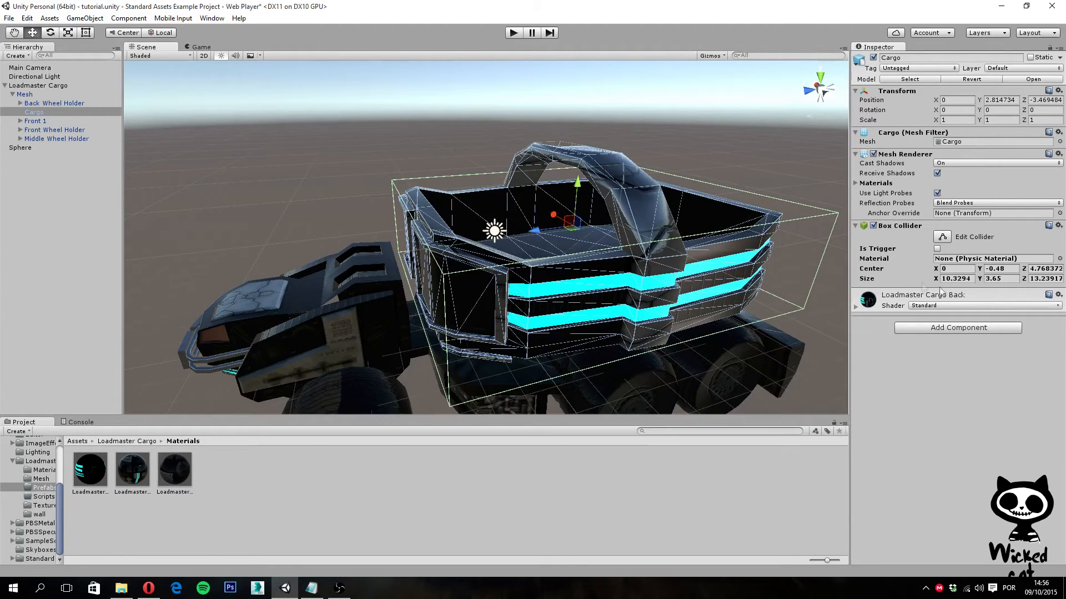
Step: Add a Box Collider component to the Front 1 part at the truck's nose
alt+drag(341, 240, 358, 291)
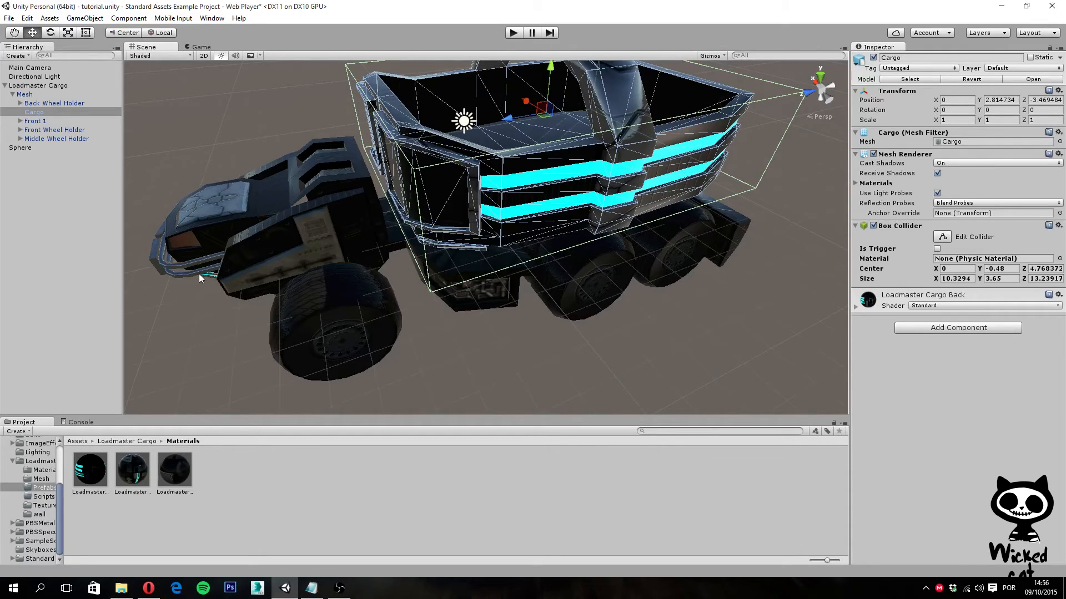
click(32, 94)
alt+drag(298, 222, 275, 215)
click(29, 122)
click(20, 122)
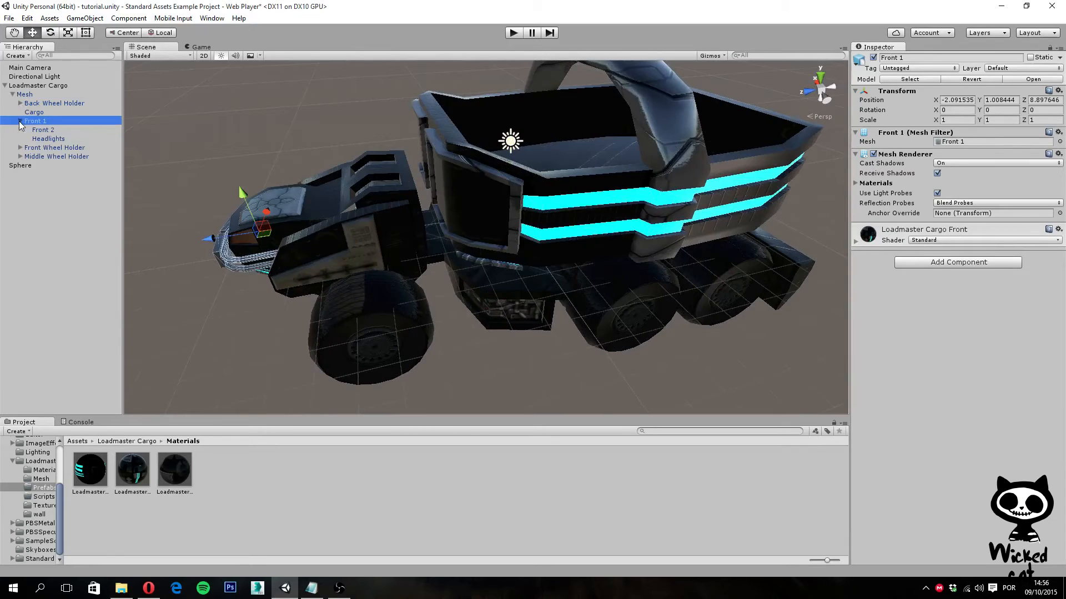
click(46, 131)
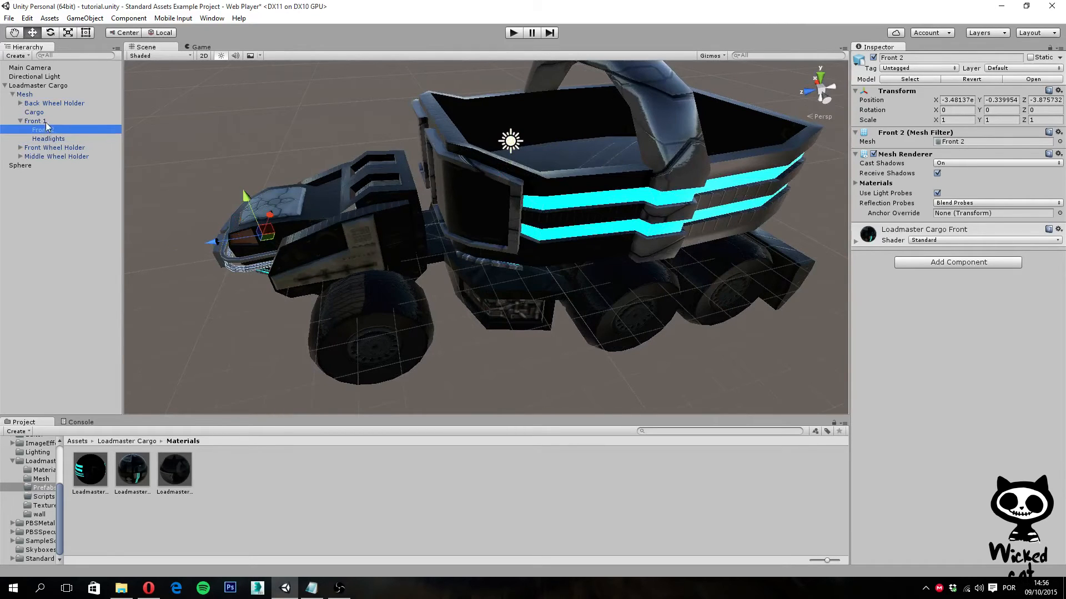
click(47, 123)
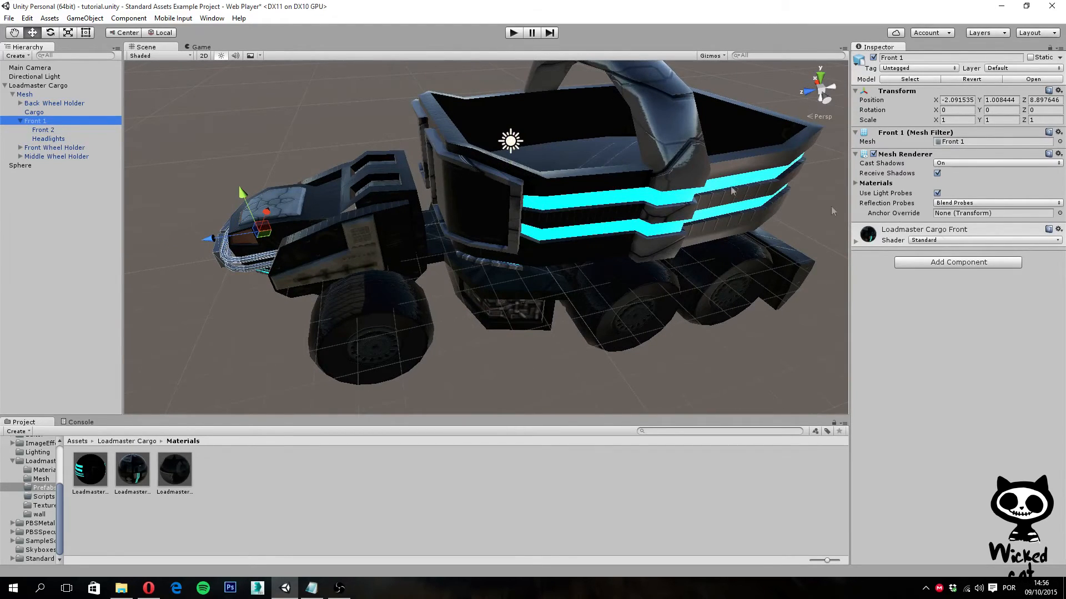
click(953, 265)
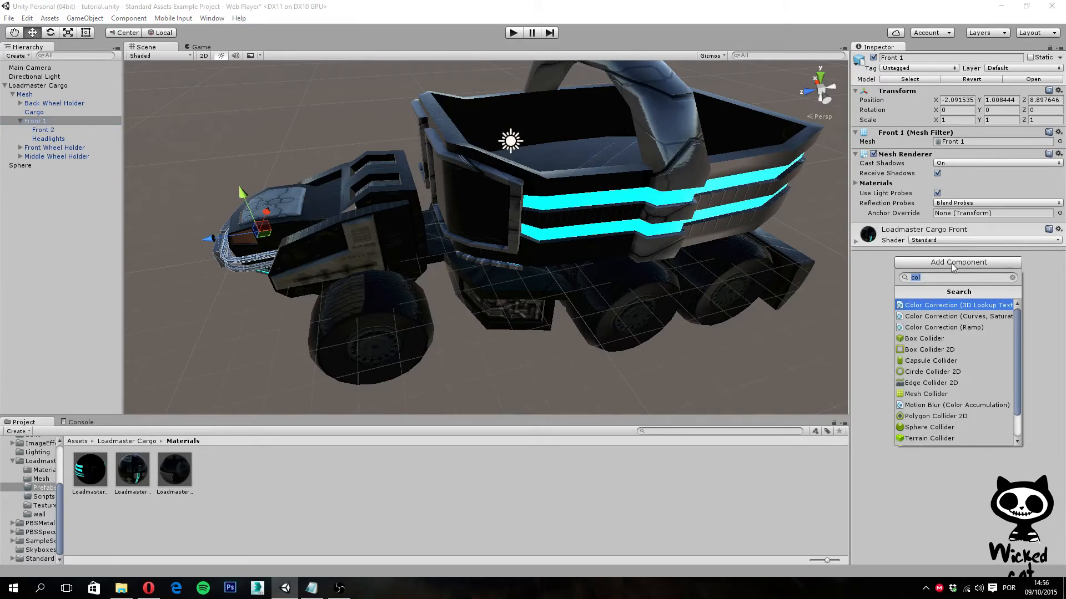
click(938, 339)
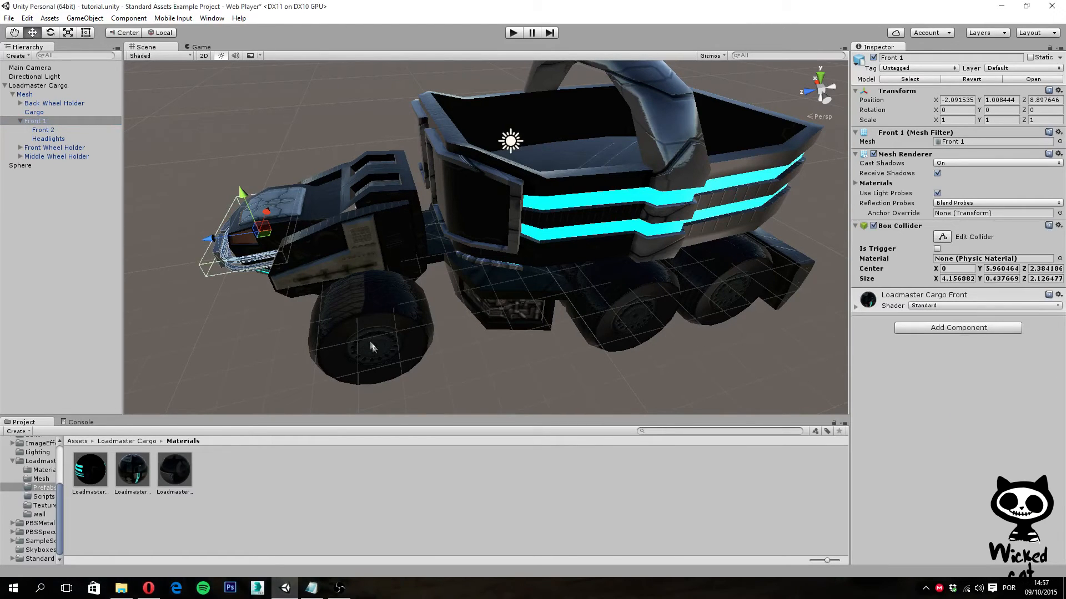
Step: Enlarge the Front 1 Box Collider to Size X 4.34 and Size Z 5.17 in an orthographic side view
click(825, 102)
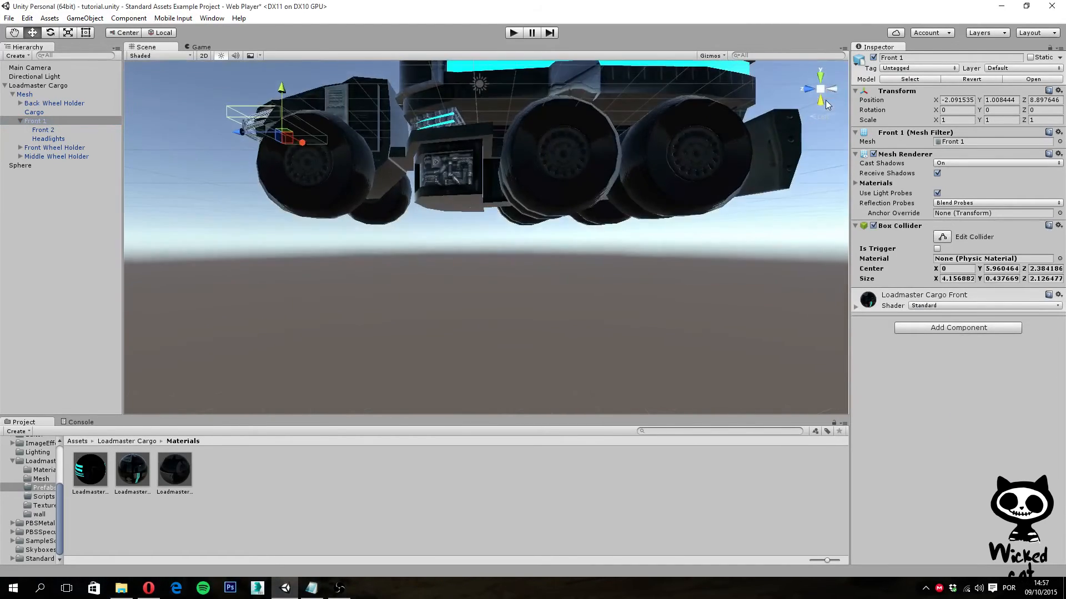
click(819, 91)
click(821, 103)
click(821, 116)
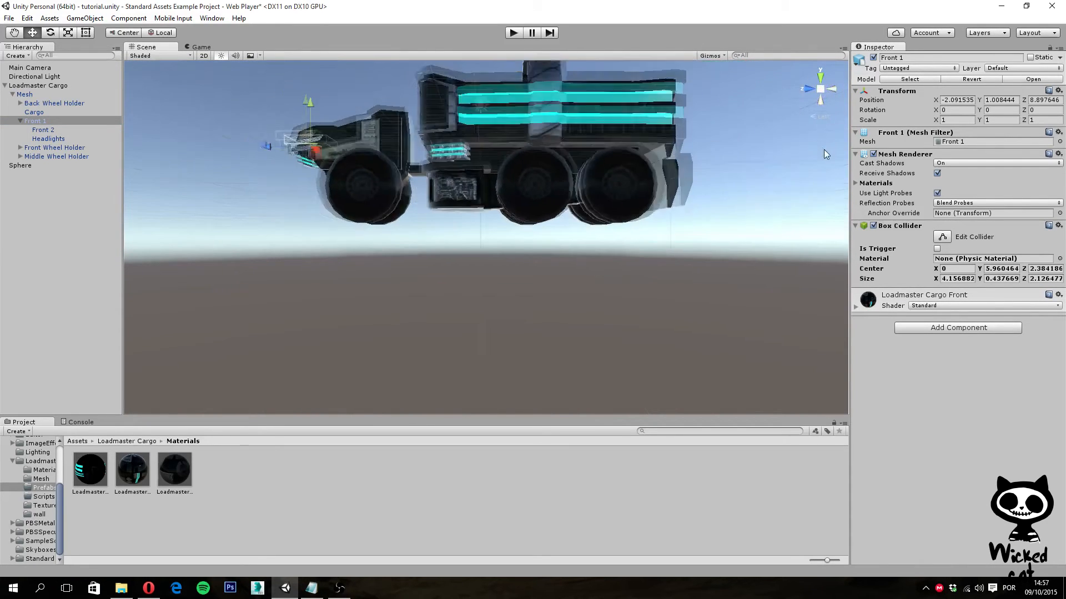
middle_drag(390, 143, 421, 215)
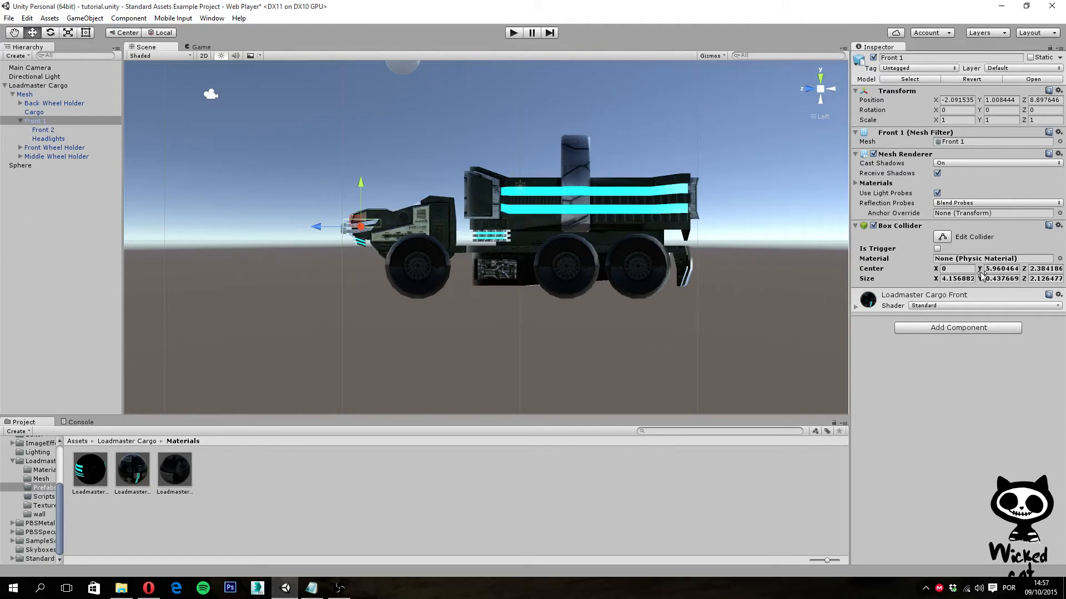
click(942, 279)
text(4.31)
click(1032, 279)
text(5.17)
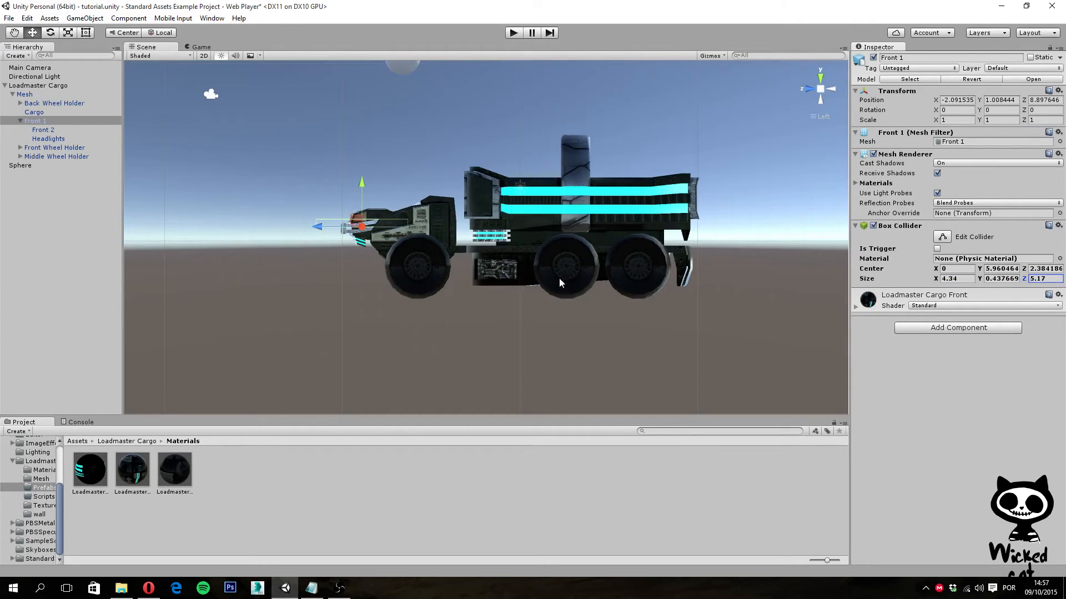
Step: Try moving the Front 1 part back toward the cab to Position Z 8.46, and undo the move
drag(318, 228, 326, 246)
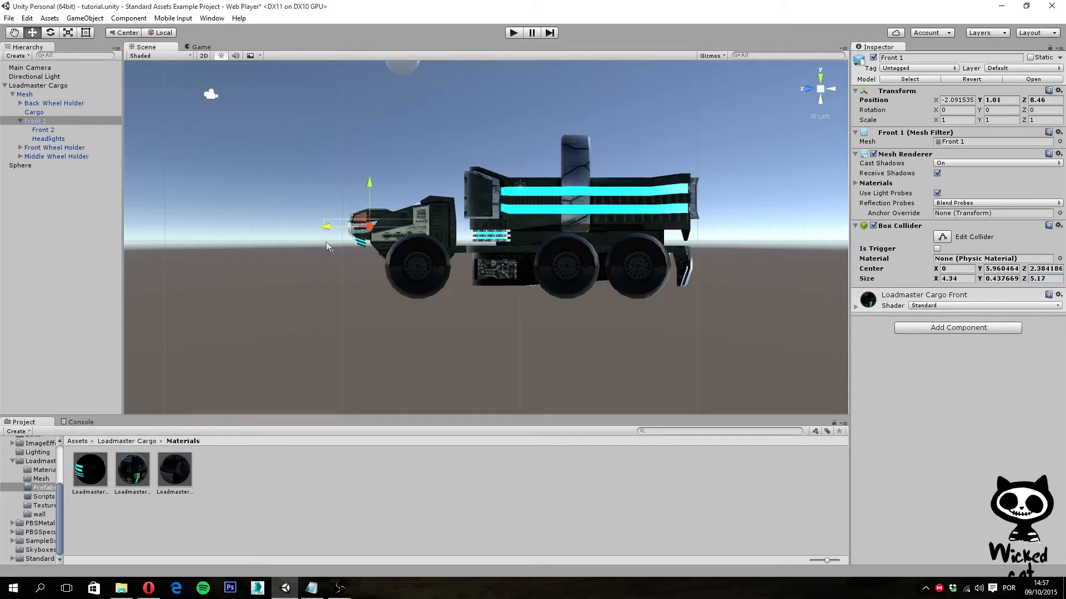
key(ctrl+z)
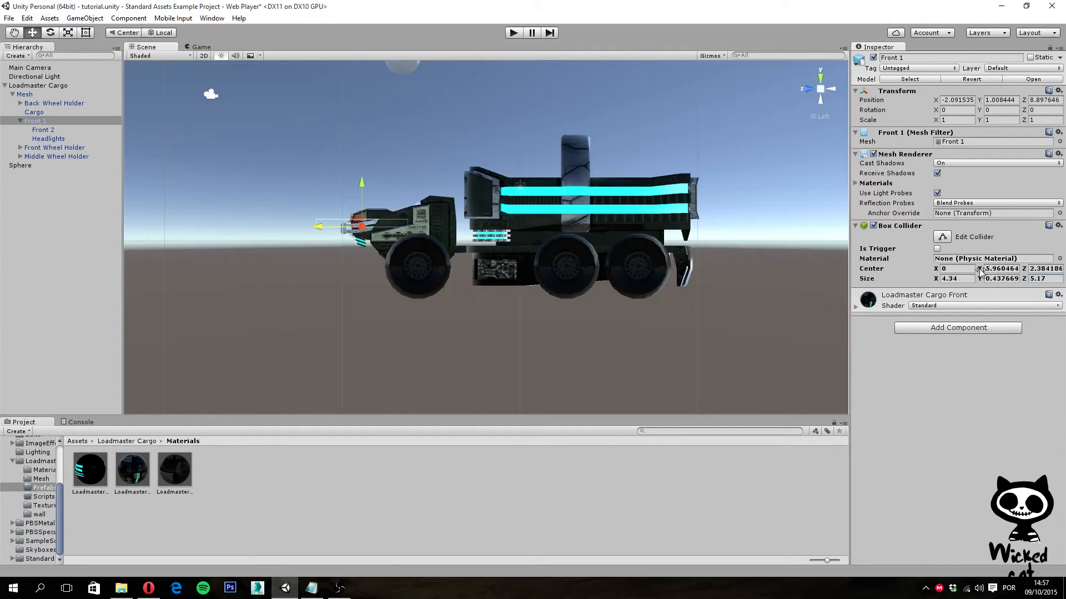
Step: Fit the Front 1 Box Collider around the cab with Center Y -0.24, Z -2.35 and Size Y 3.38, Z 6.22
mouse_move(1025, 270)
mouse_down()
mouse_move(997, 271)
mouse_move(1060, 286)
mouse_move(1027, 270)
mouse_up()
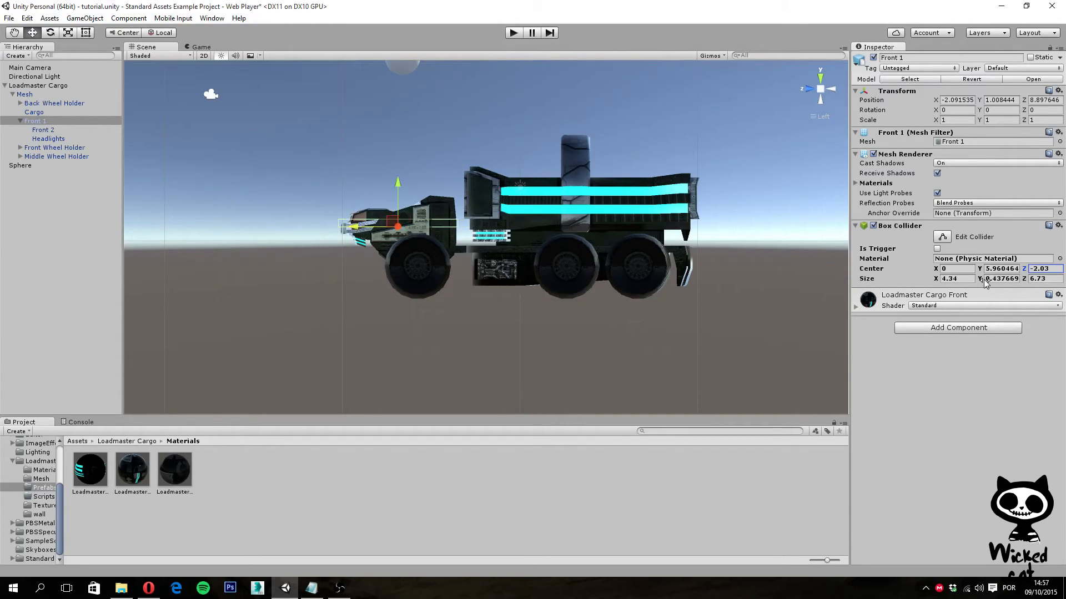
mouse_move(982, 282)
mouse_down()
mouse_move(1019, 285)
mouse_move(975, 271)
mouse_up()
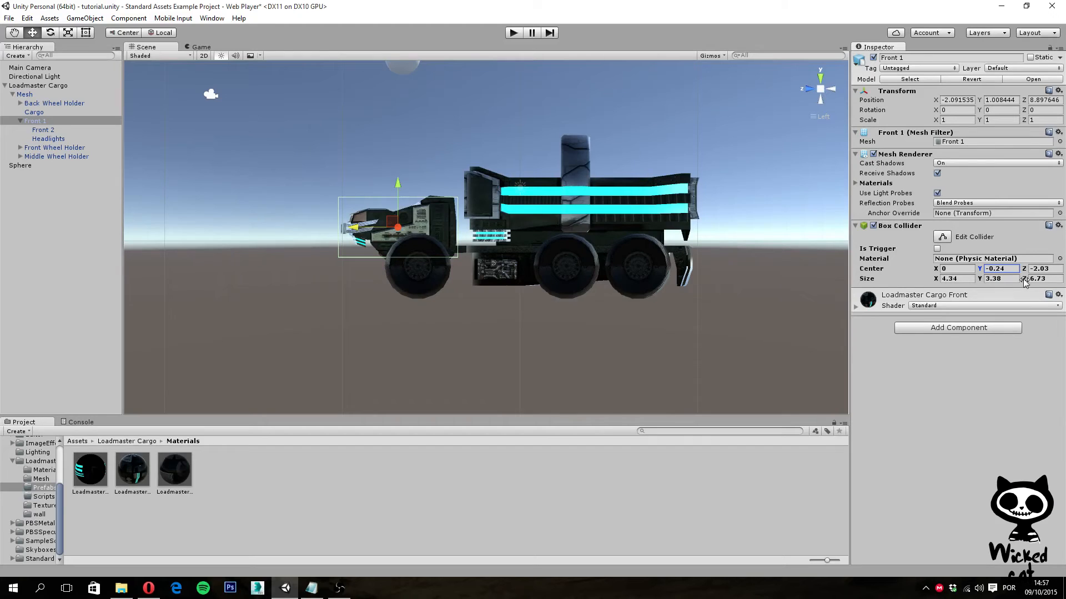
mouse_move(1025, 280)
mouse_down()
mouse_move(1014, 280)
mouse_move(1024, 277)
mouse_up()
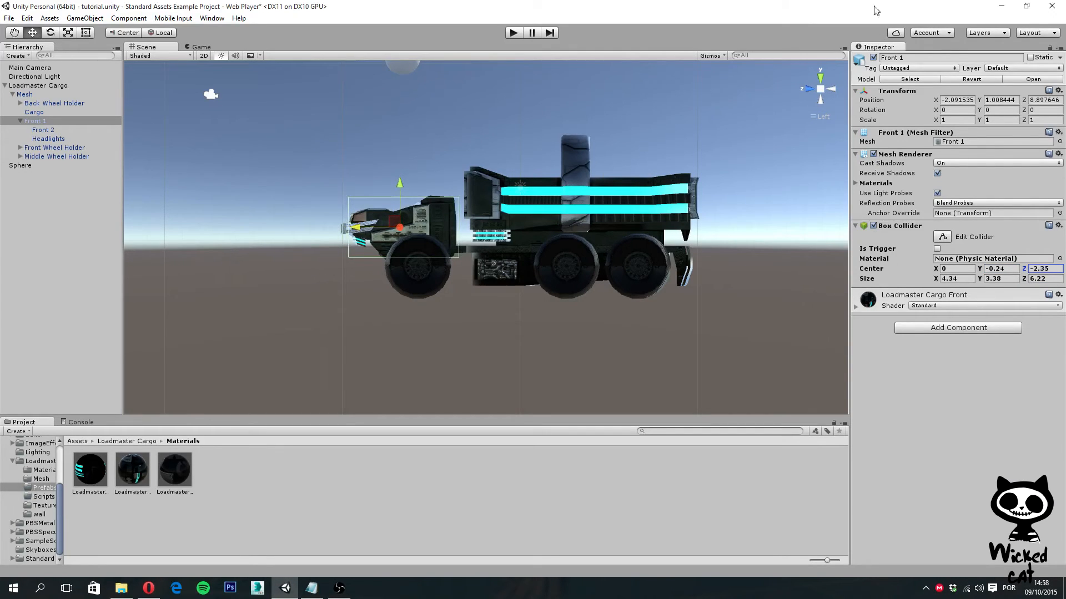
Step: Check the Front 1 collider's fit from the front and side, and review the Cargo collider and the whole Mesh
click(810, 90)
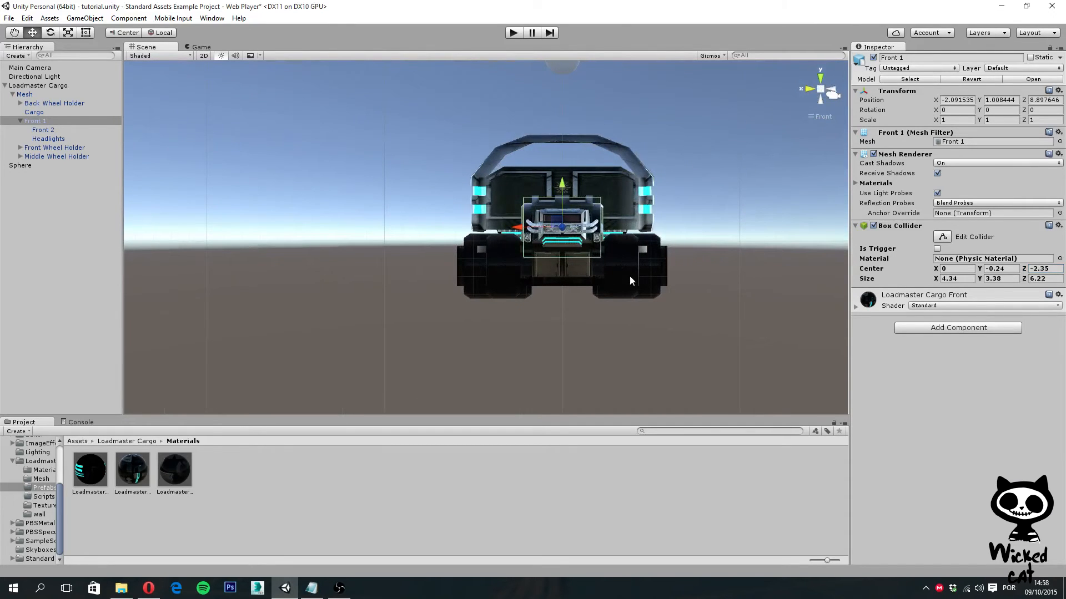
click(834, 90)
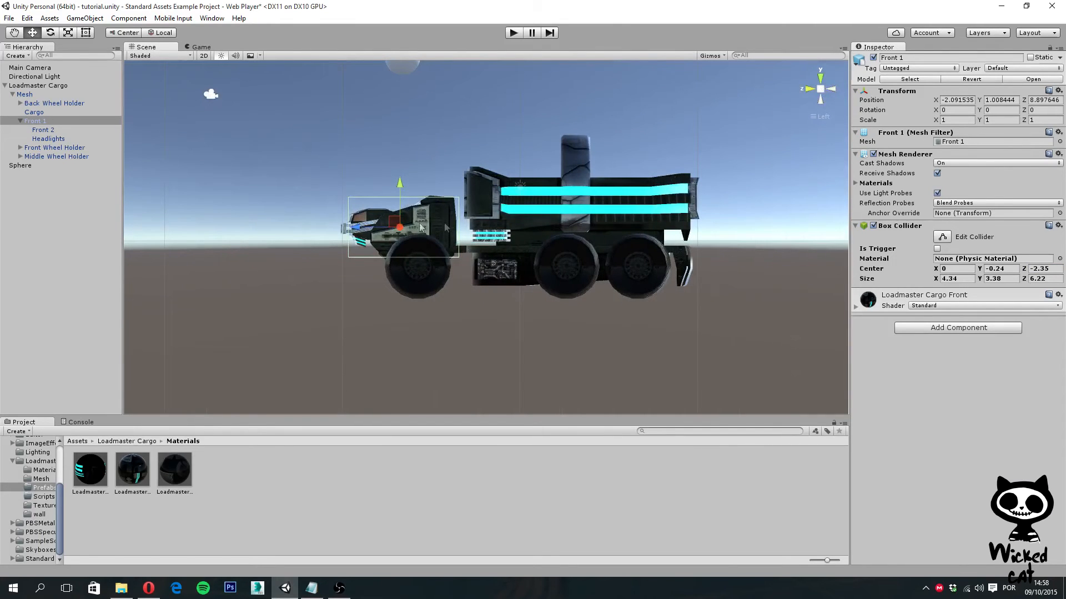
click(20, 121)
click(58, 113)
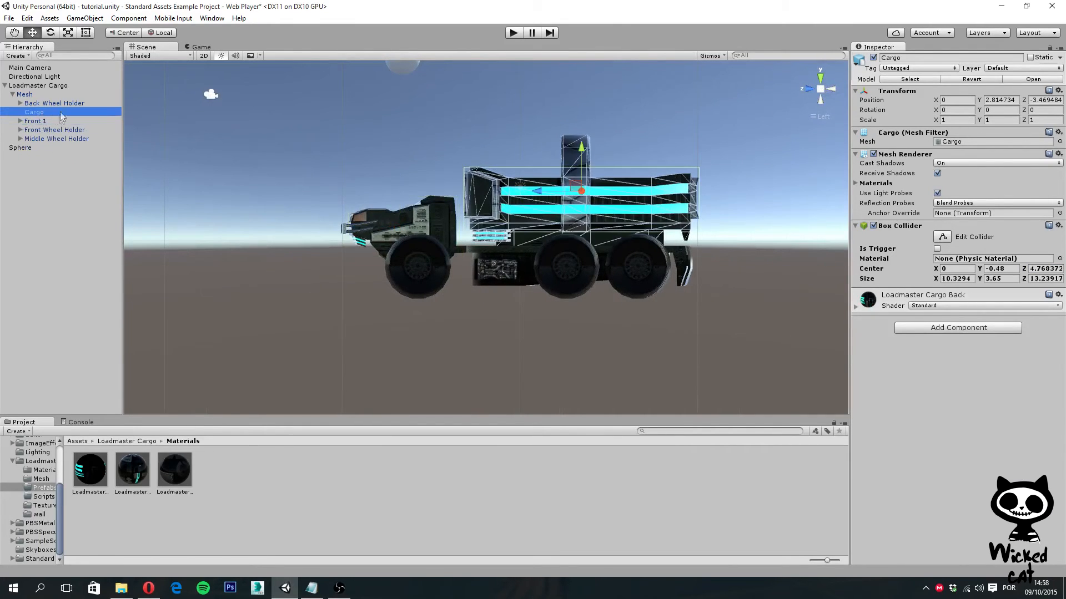
click(32, 96)
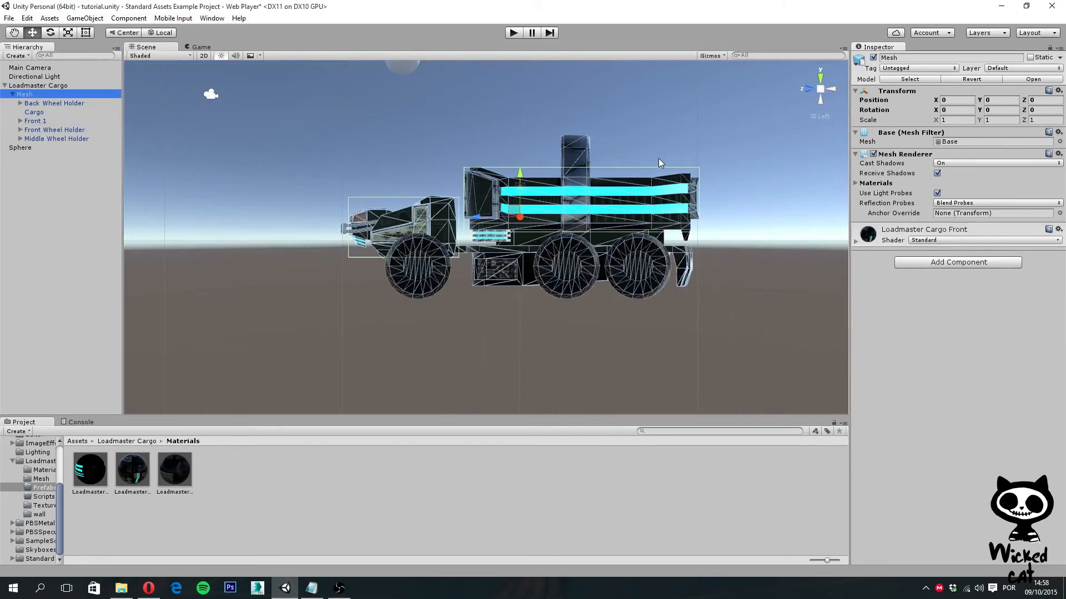
Step: Add a Box Collider to the Mesh and fit it to the chassis with Center Y -1.4, Z -3.5 and Size Y 2.12, Z 12.62
click(956, 262)
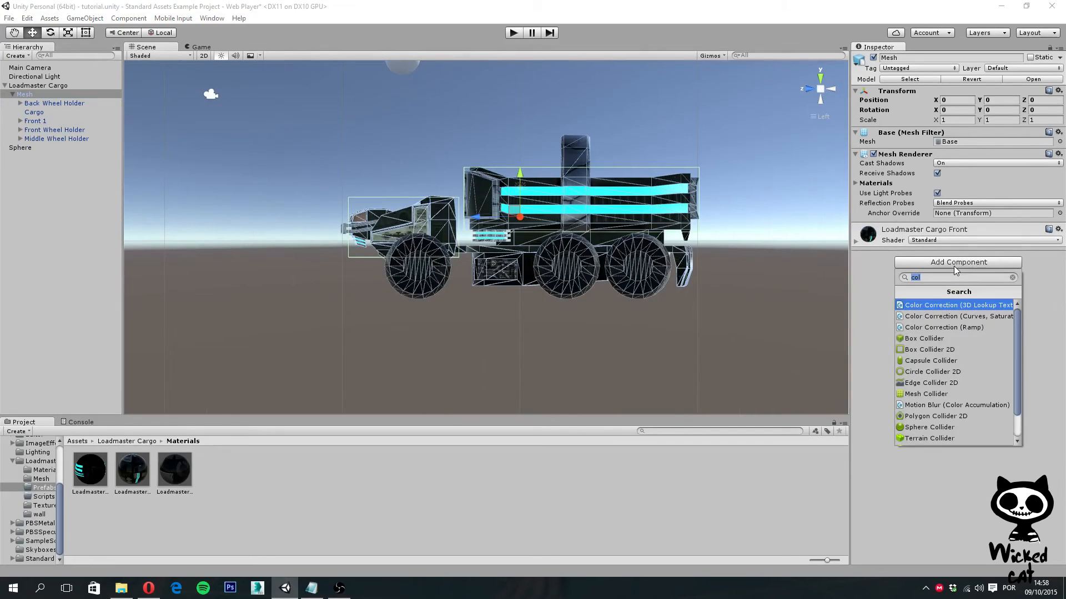
click(934, 342)
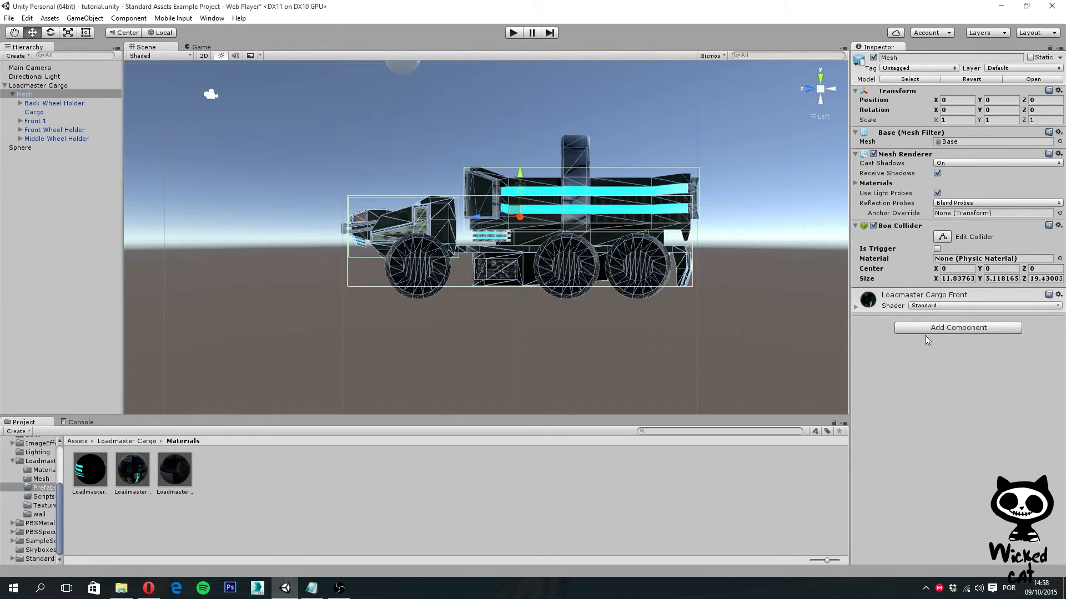
mouse_move(983, 282)
mouse_down()
mouse_move(941, 283)
mouse_move(969, 274)
mouse_up()
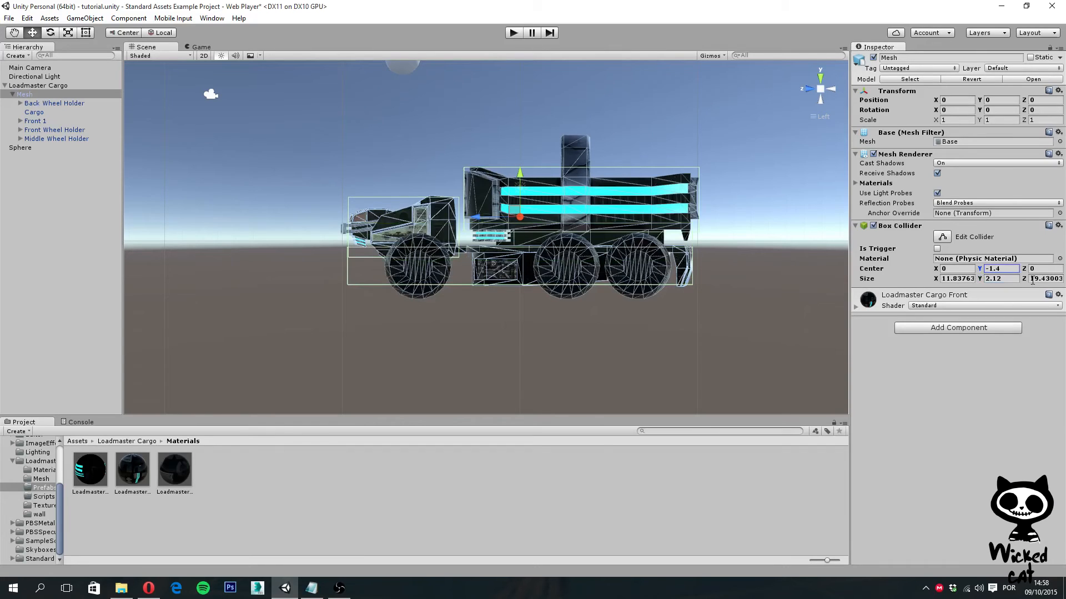
drag(1024, 278, 897, 290)
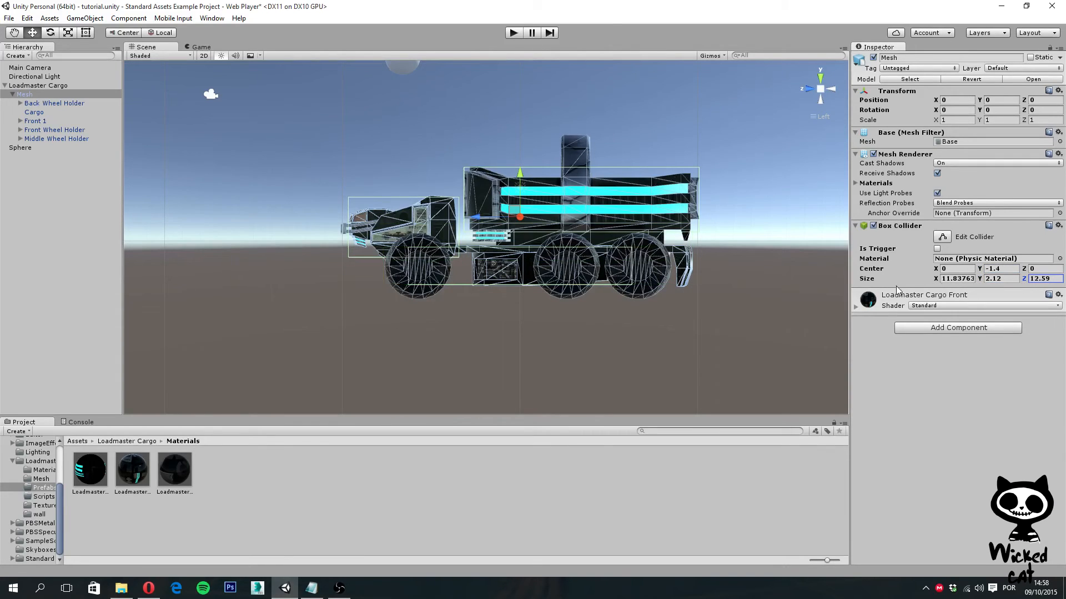
drag(1023, 270, 1009, 273)
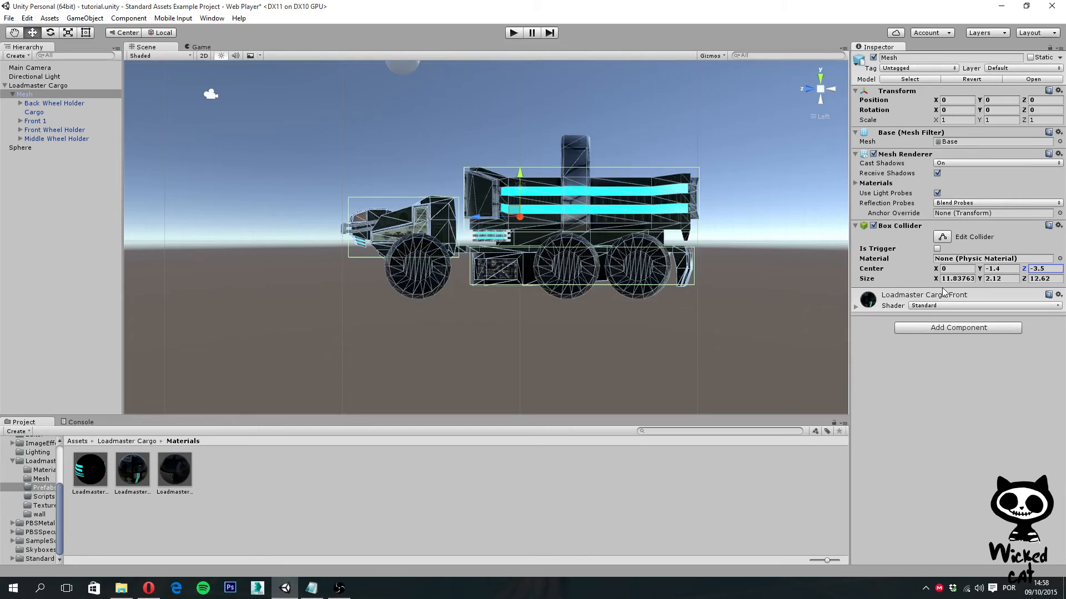
Step: Narrow the Mesh Box Collider to Size X 9.48 from the bottom view and check its fit from the back, front and top
click(821, 103)
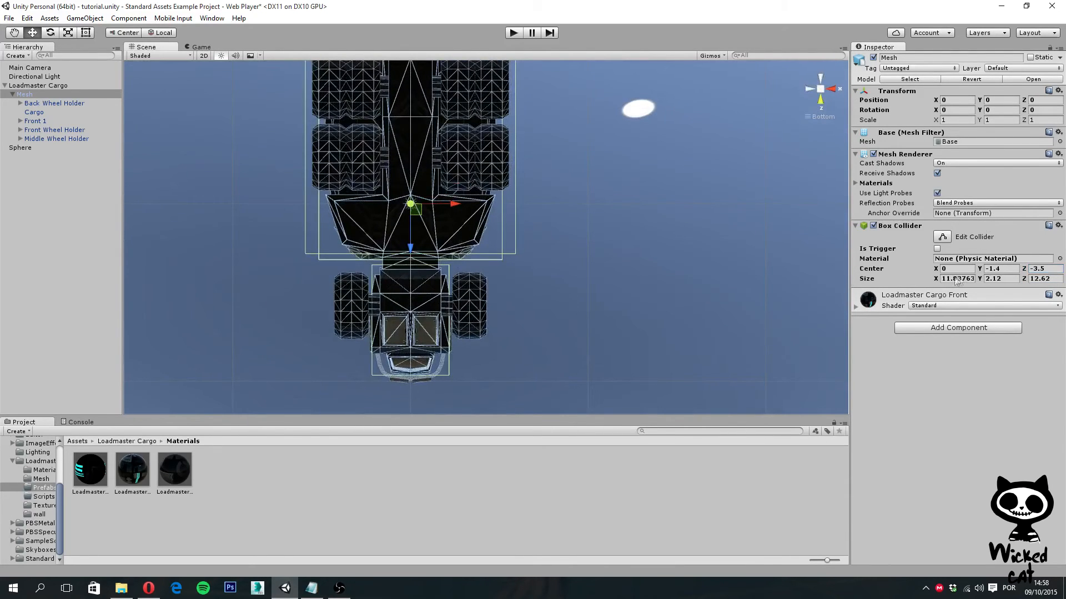
drag(935, 279, 891, 277)
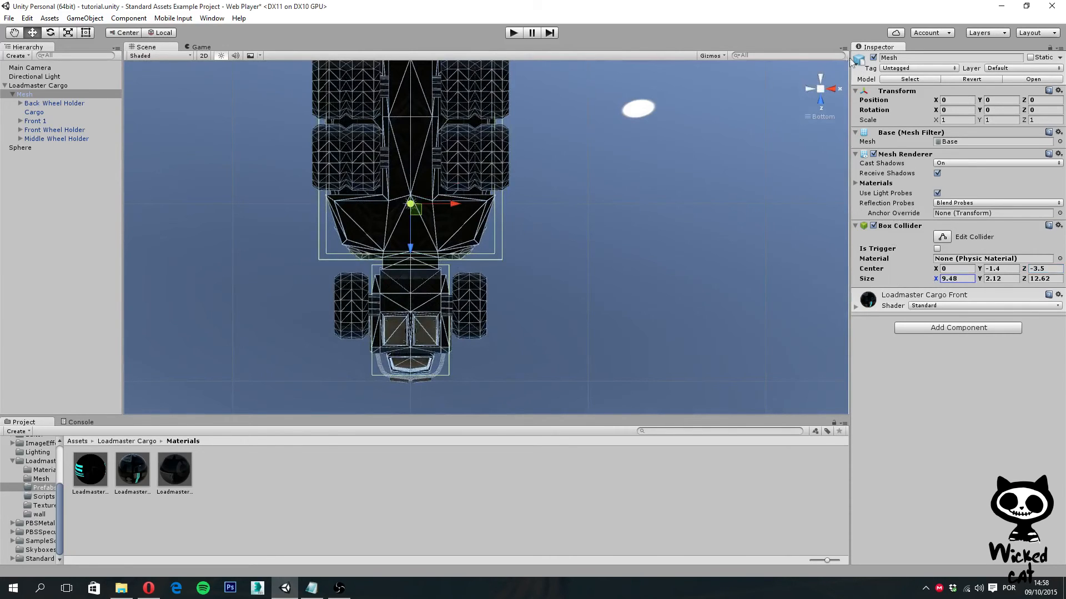
click(821, 78)
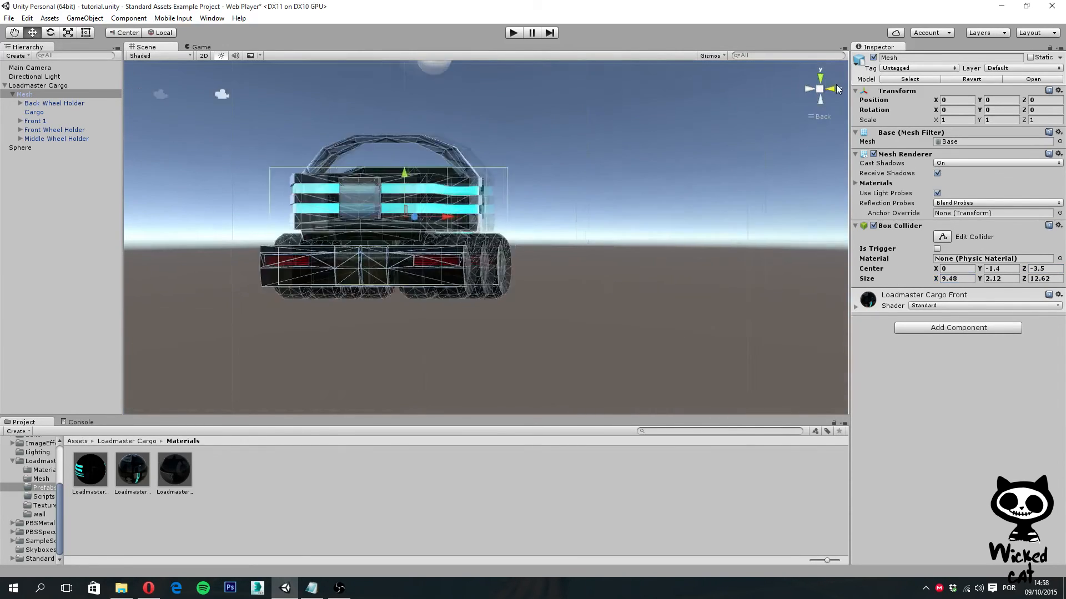
click(835, 89)
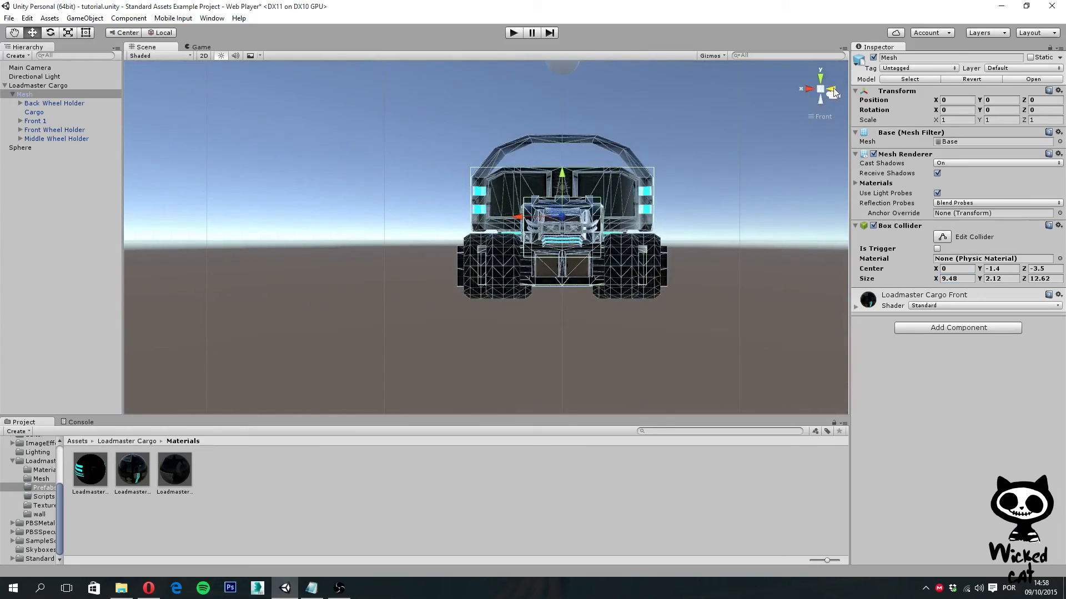
click(822, 82)
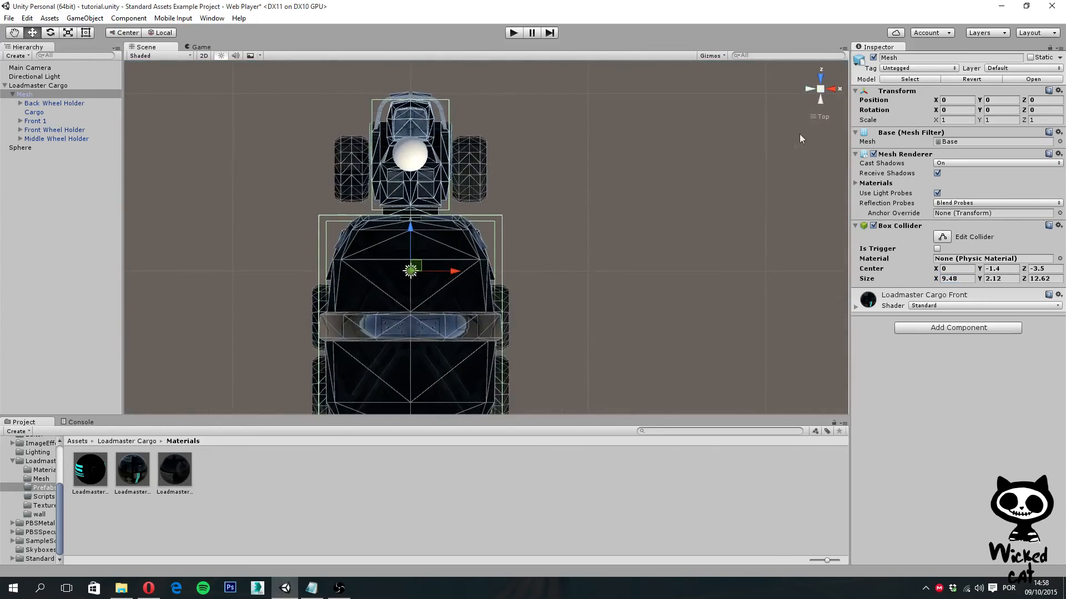
Step: Inspect the truck's three Box Colliders in perspective, run the game to test the sphere's fall, and stop it
alt+drag(817, 118, 15, 588)
key(s)
right_drag(1031, 581, 1035, 566)
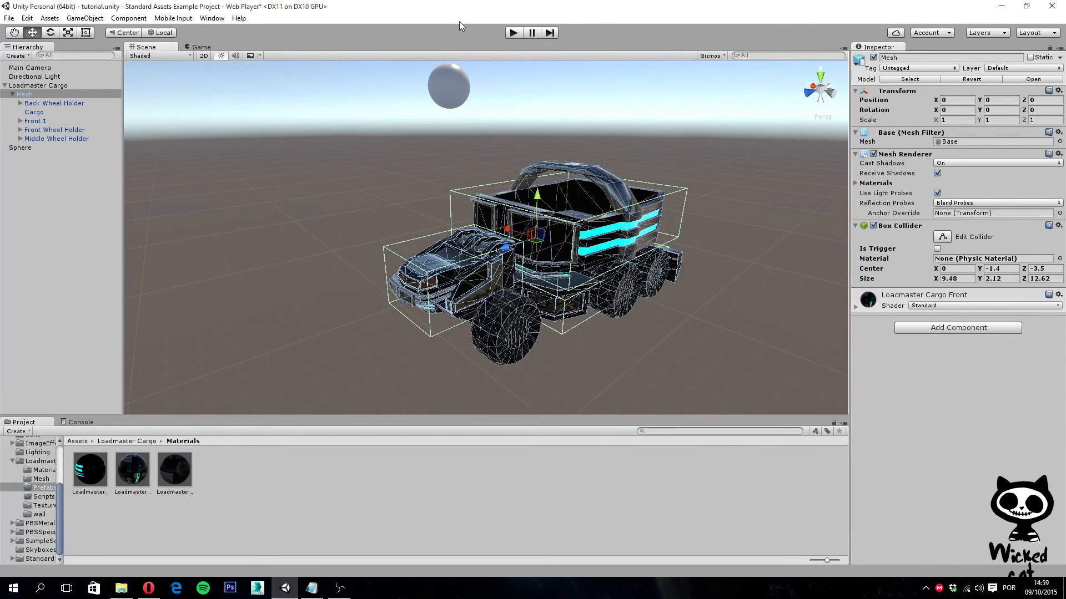
click(513, 32)
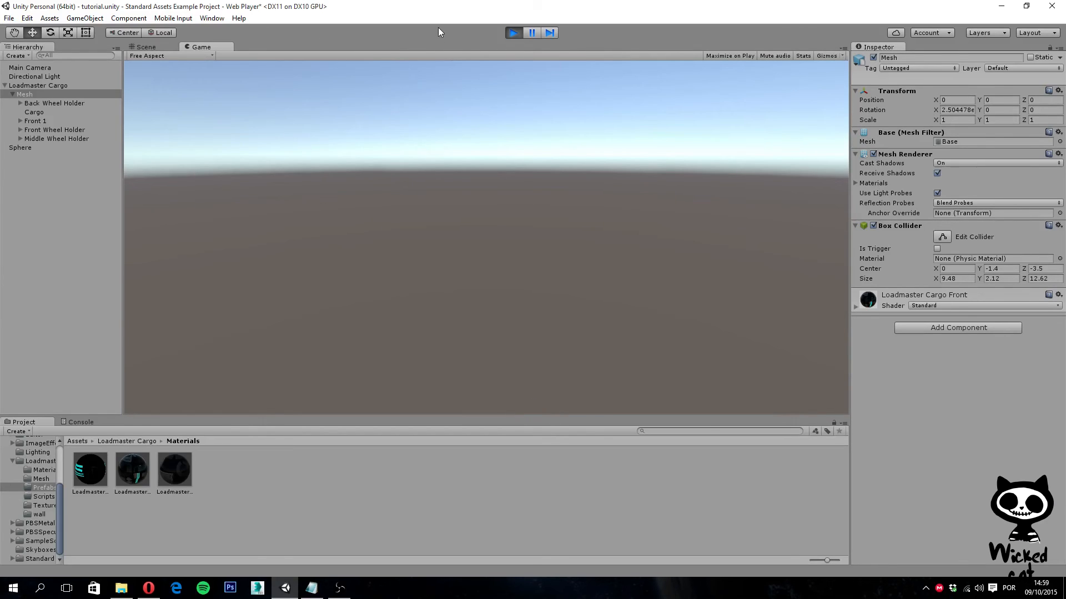
click(514, 33)
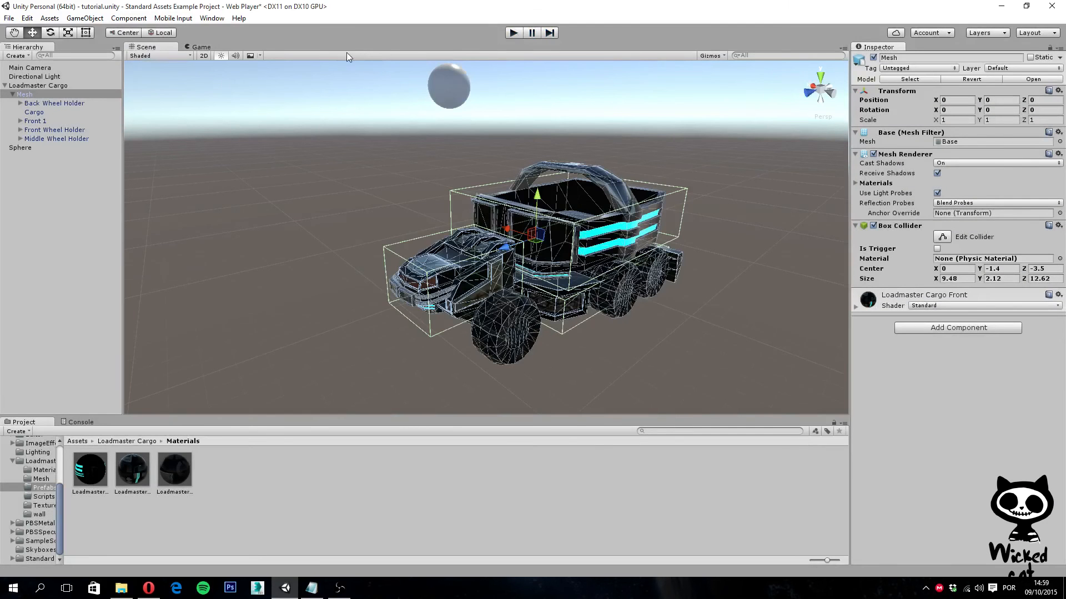
Step: Enable Is Kinematic on the Rigidbody of the parent Loadmaster Cargo object
click(32, 86)
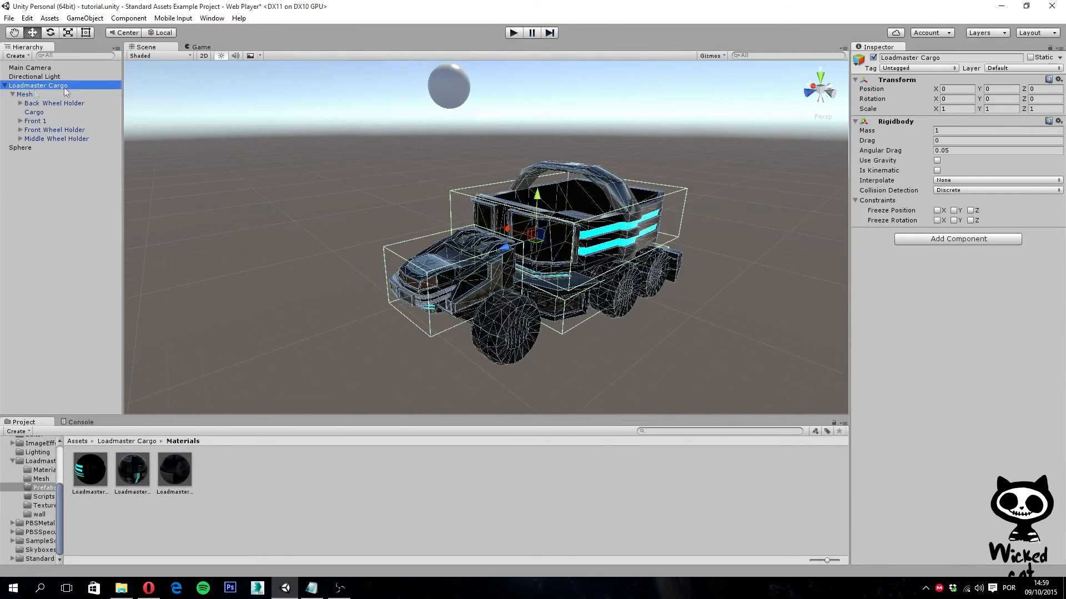
click(12, 95)
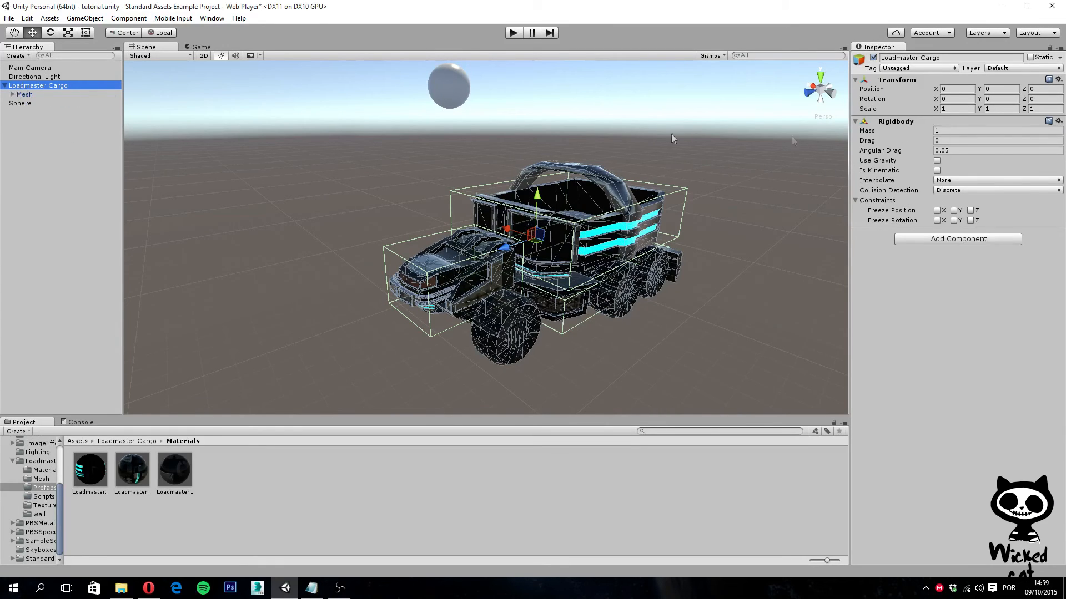
click(12, 94)
click(24, 96)
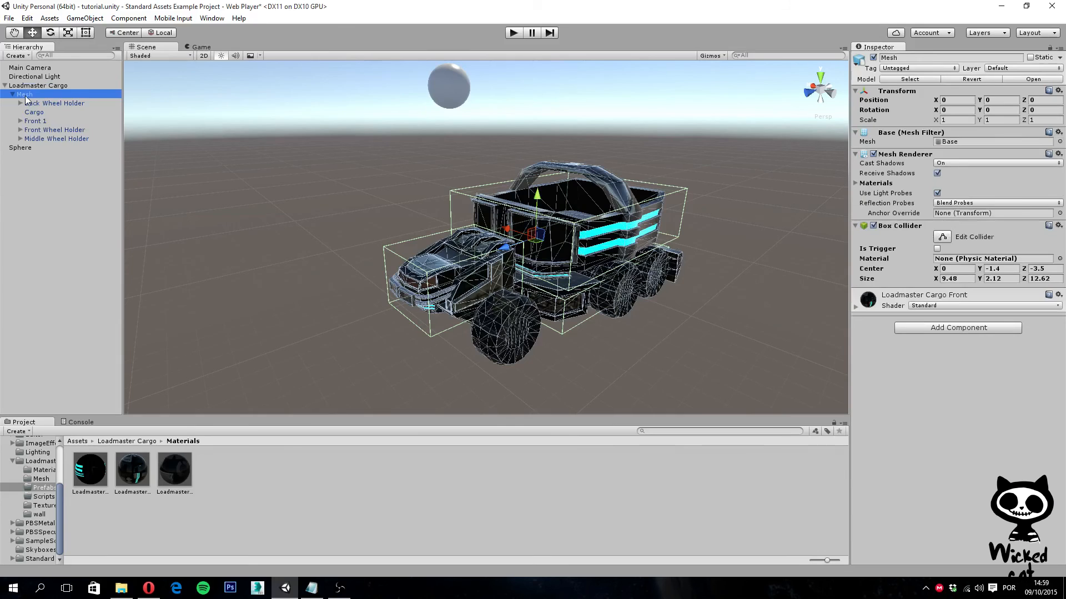
click(25, 86)
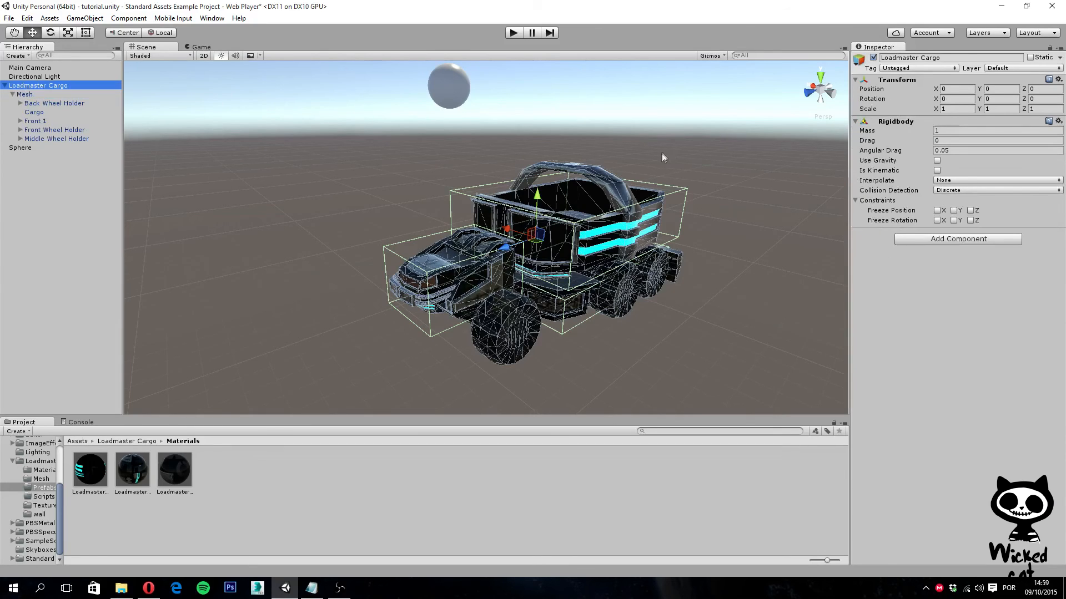
click(937, 170)
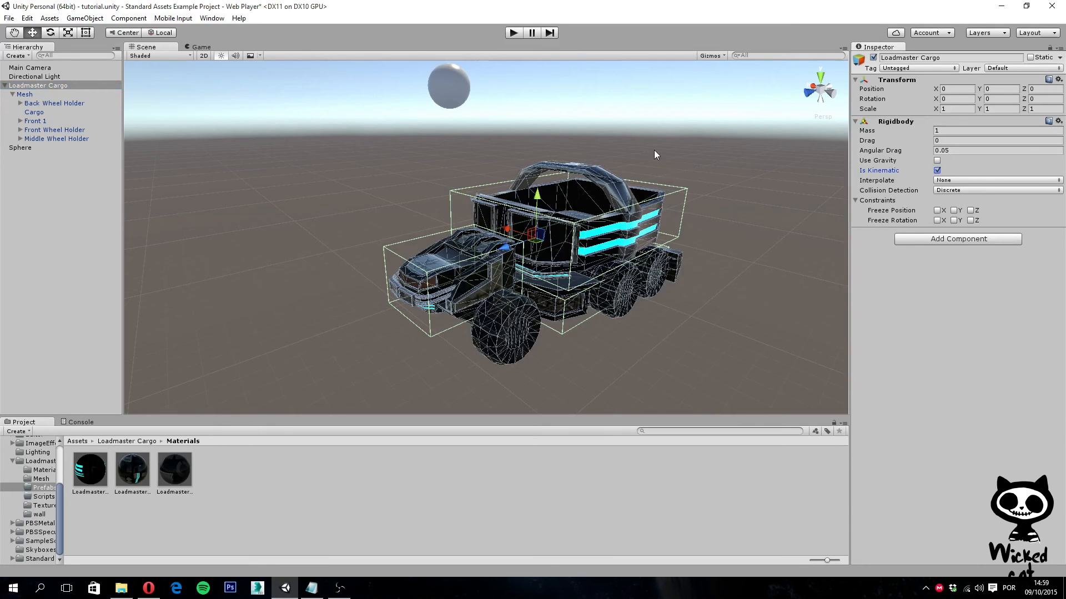
Step: Run the game to test the collision, switch off the truck's Is Kinematic option during play, and stop the game
click(513, 32)
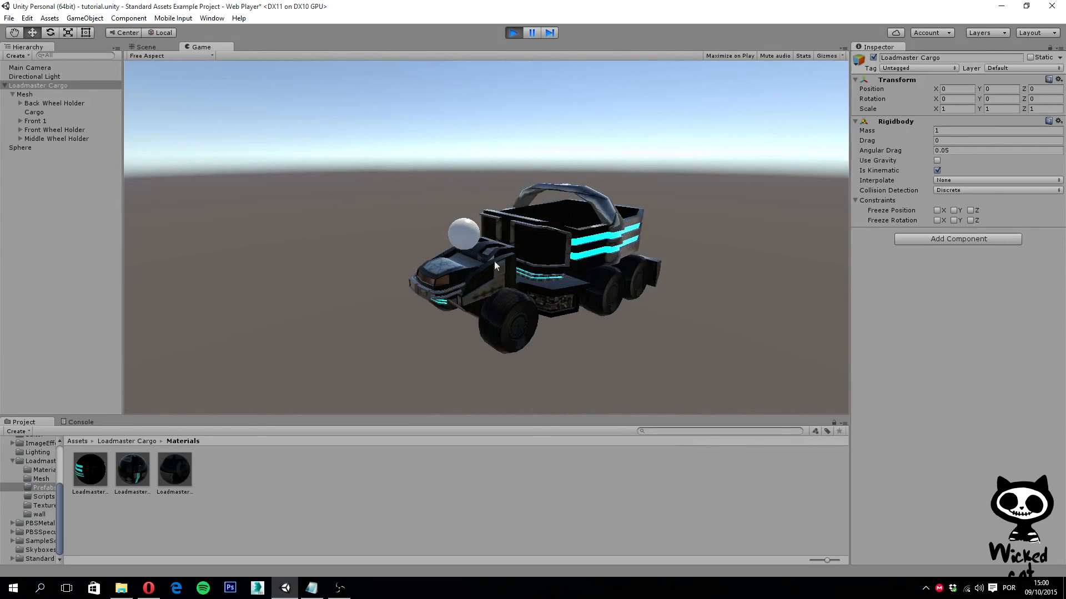
click(937, 171)
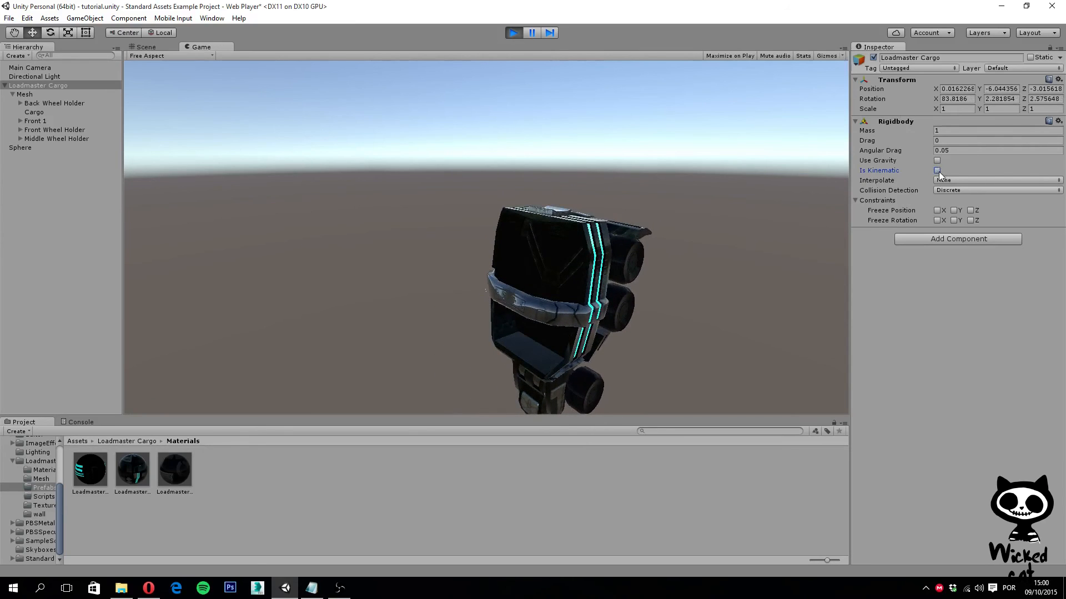
click(514, 32)
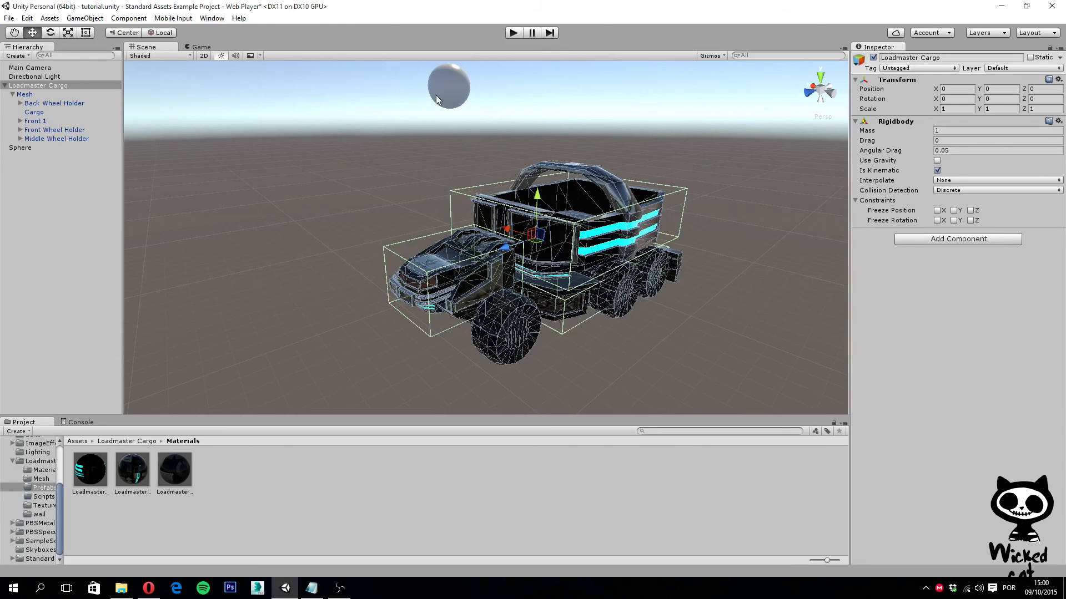
Step: Select the Sphere to review its components, and look through the available 3D object primitives without creating one
click(21, 155)
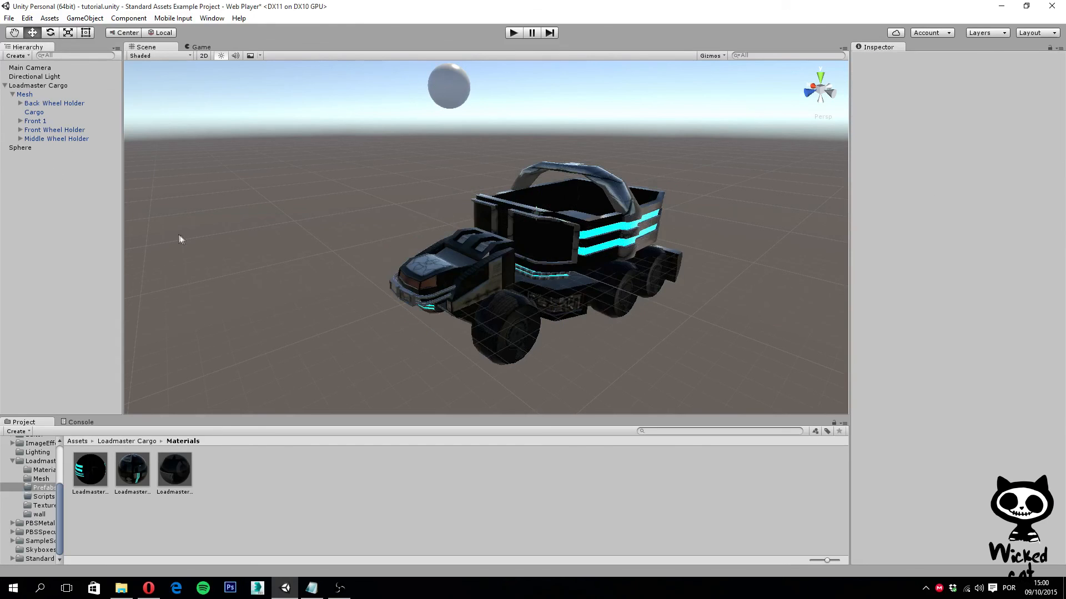
click(14, 149)
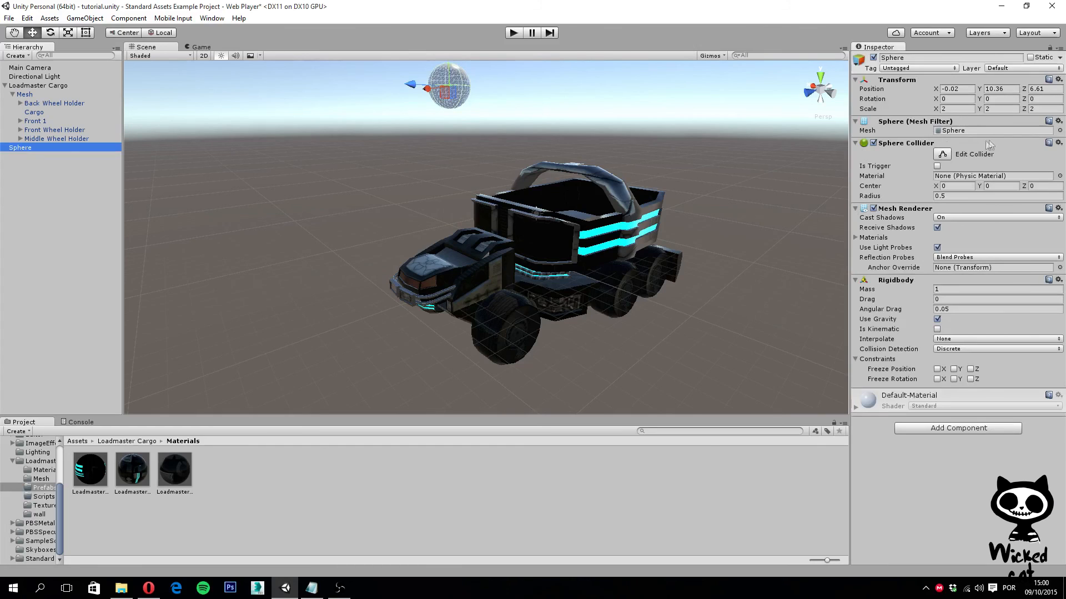
click(84, 18)
mouse_move(143, 57)
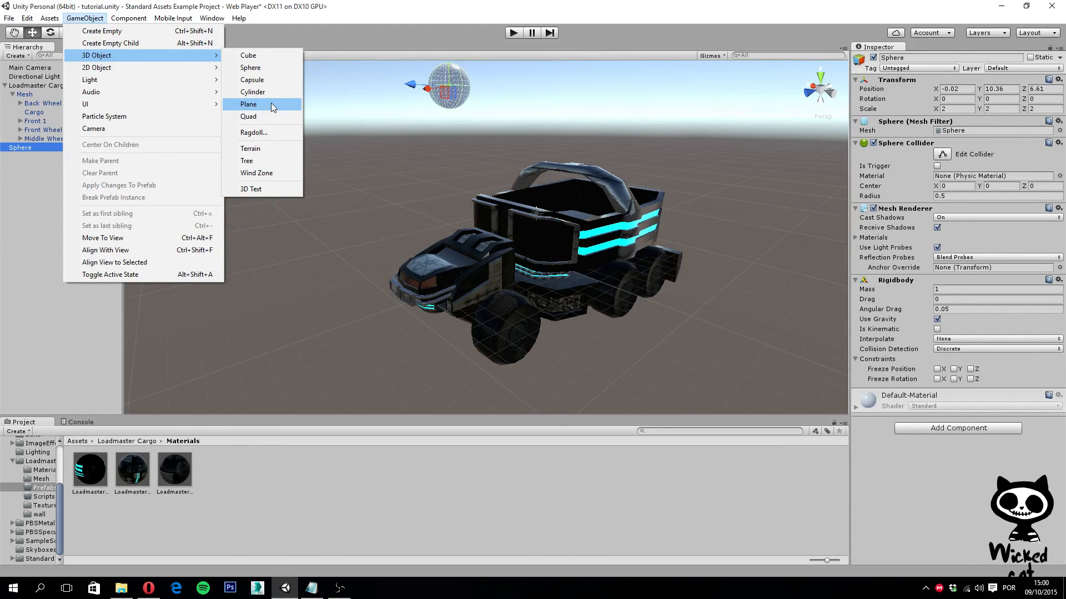
click(350, 17)
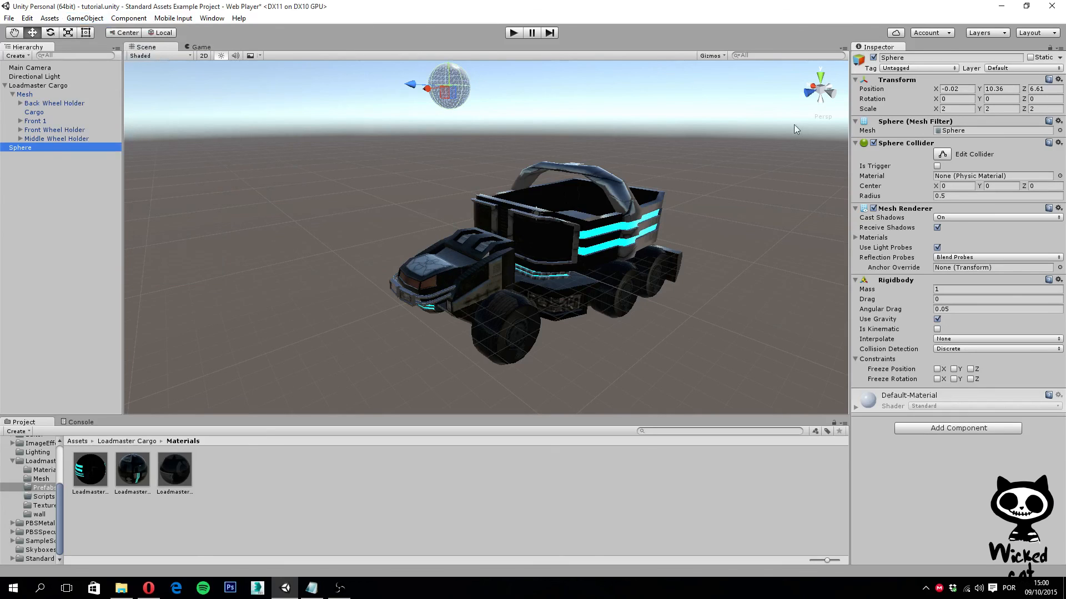
Step: Disable the Sphere Collider, run the game to test the sphere's fall without it, and stop the game
click(874, 143)
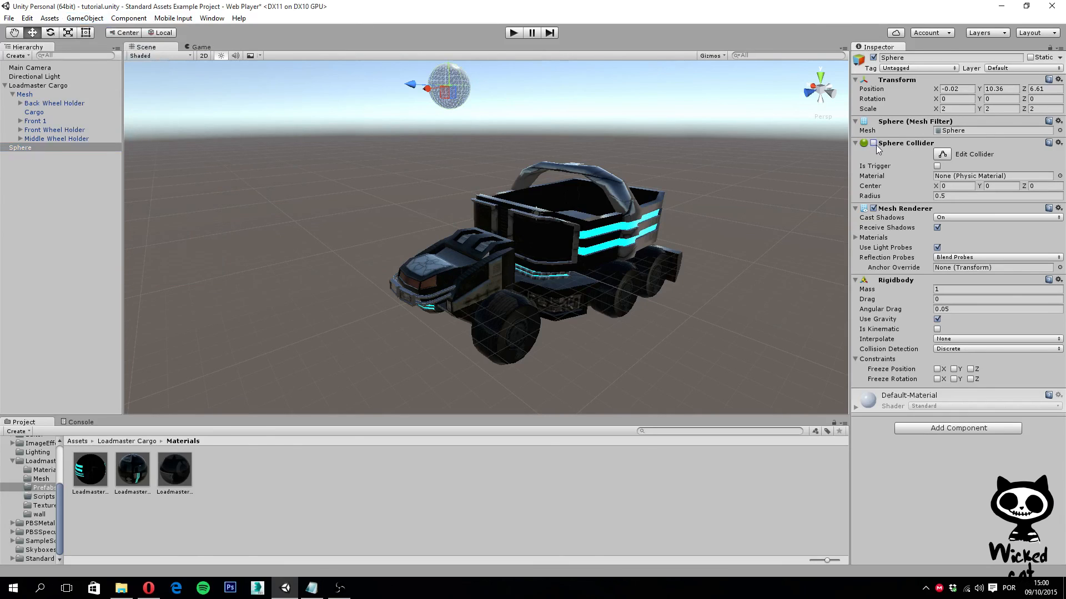
click(512, 33)
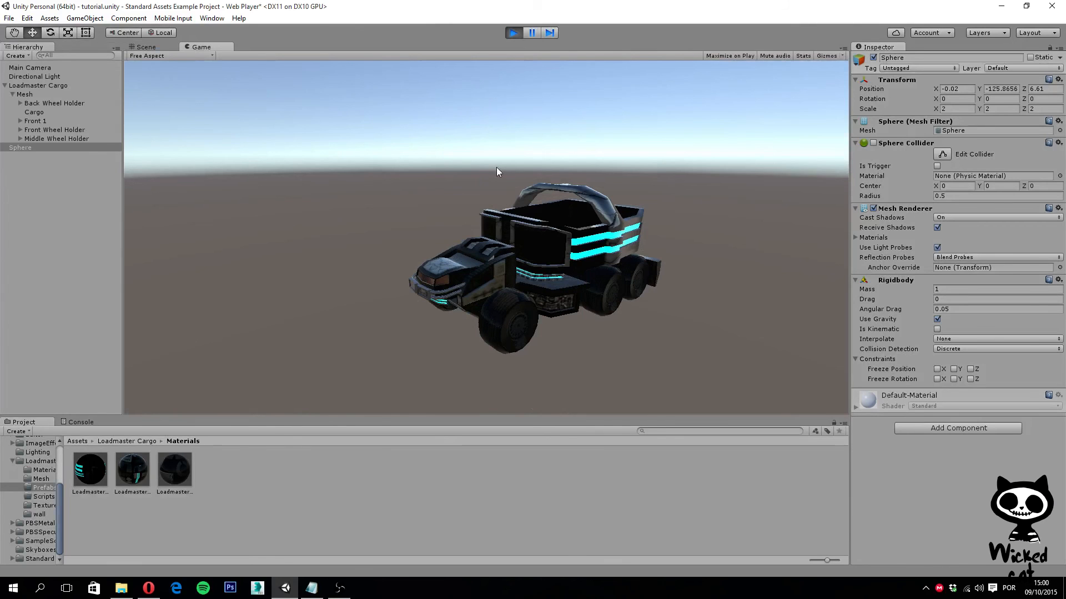
click(513, 32)
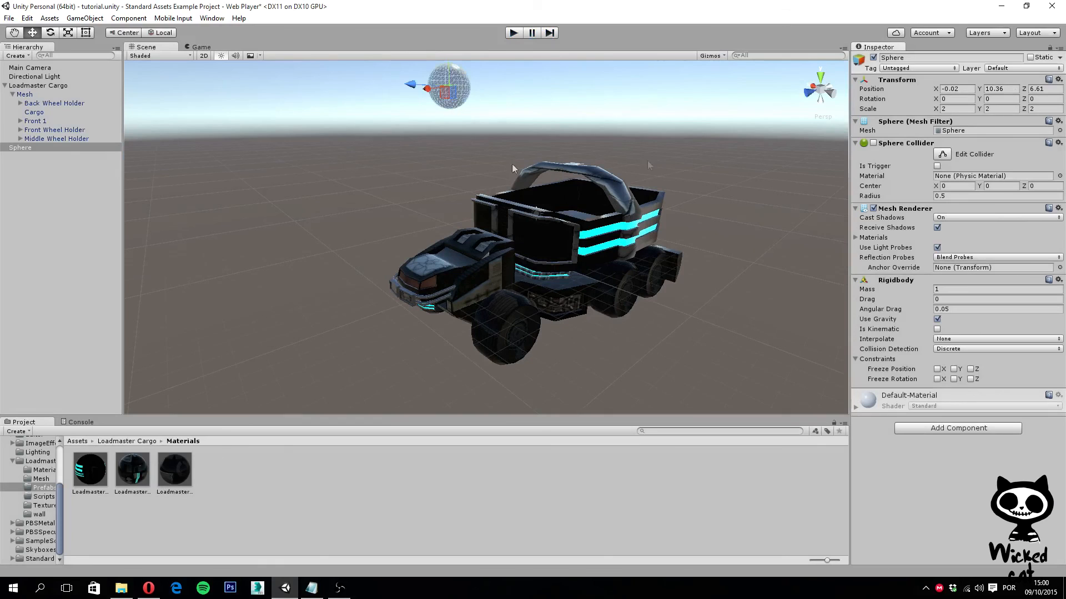
Step: Re-enable the Sphere Collider, run the game to test the sphere's collision with the truck, and stop the game
click(873, 143)
click(513, 33)
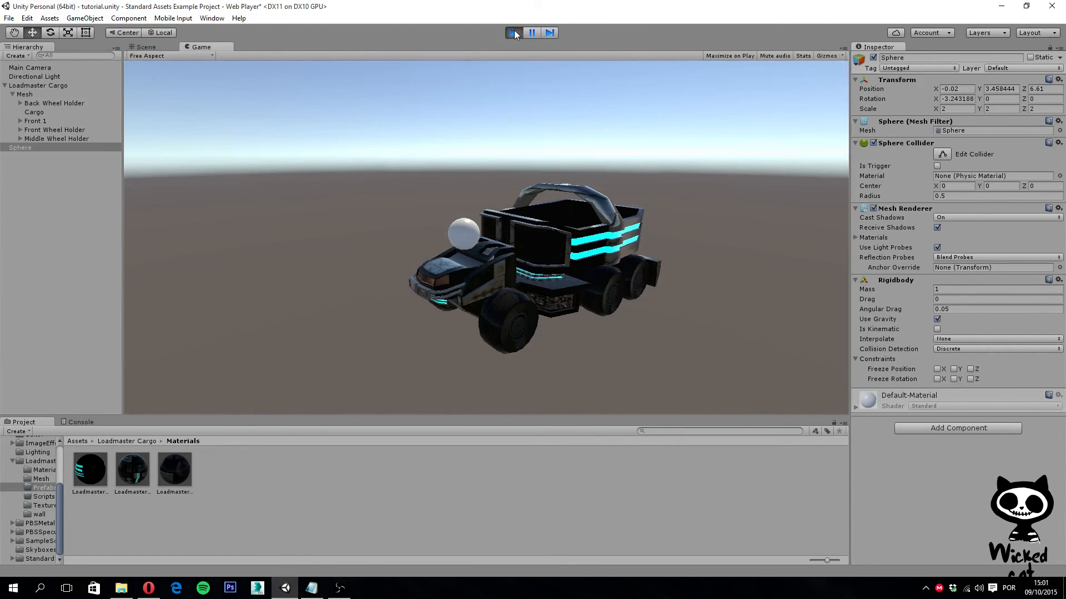
click(514, 33)
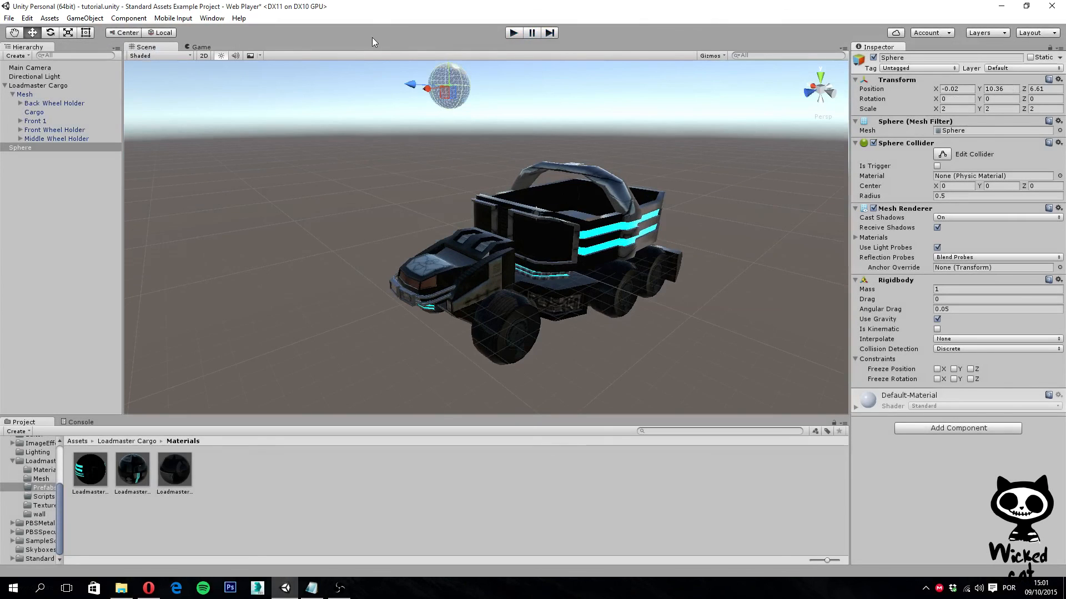